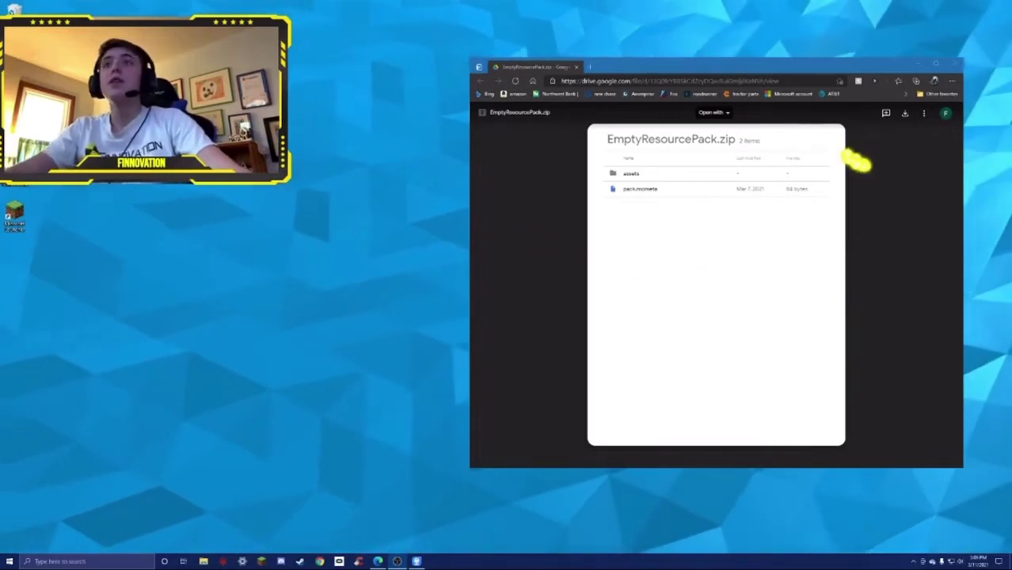
- Download EmptyResourcePack.zip from Google Drive and extract all its files to the default destination folder
left_click(903, 117)
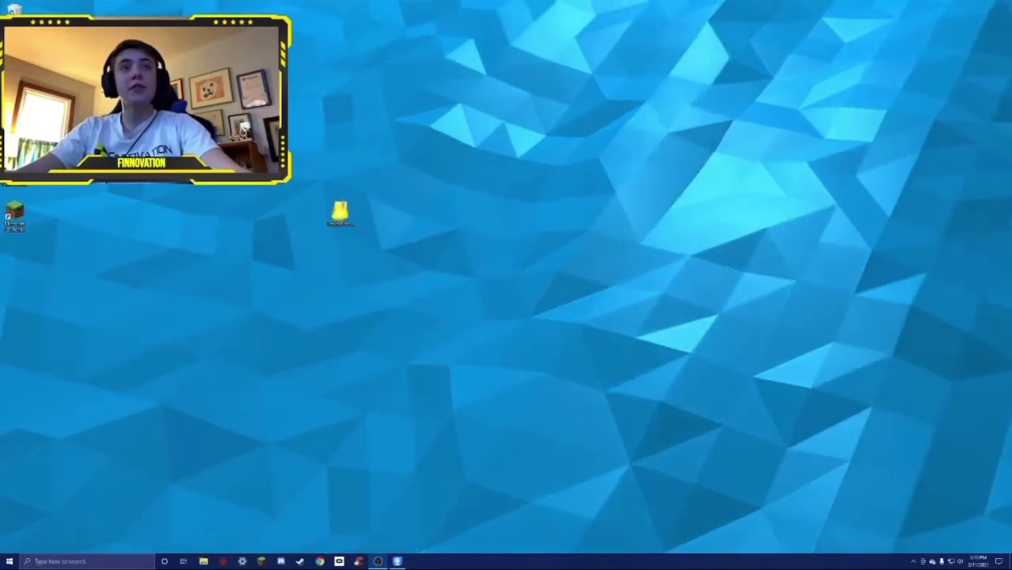
double_click(340, 211)
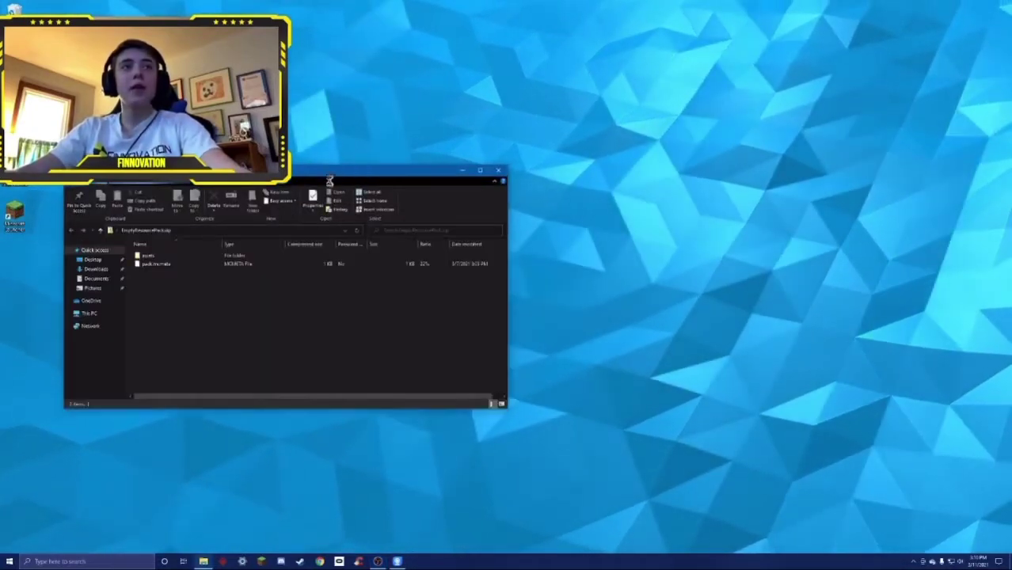
left_click_drag(309, 172, 538, 163)
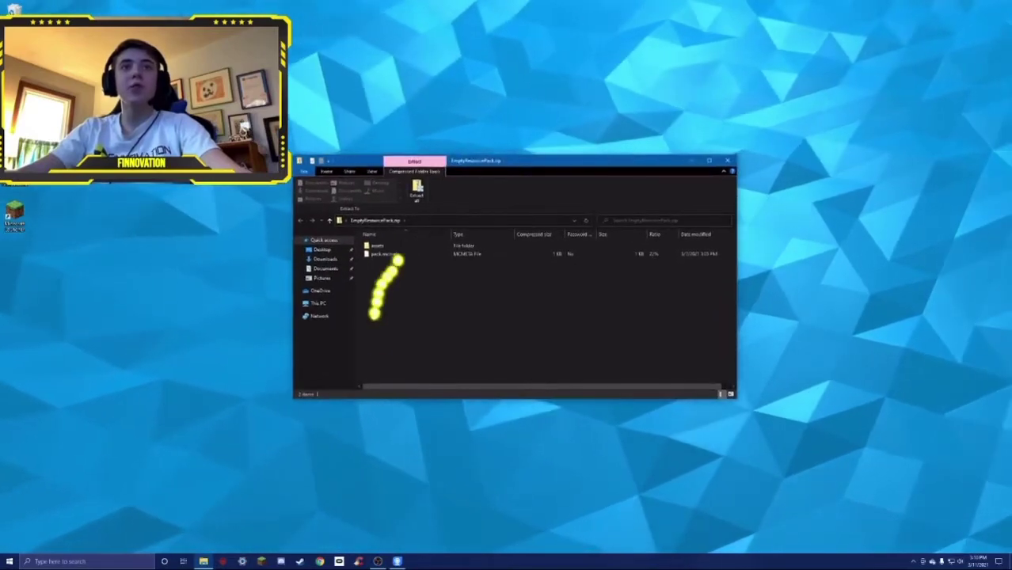
left_click(417, 190)
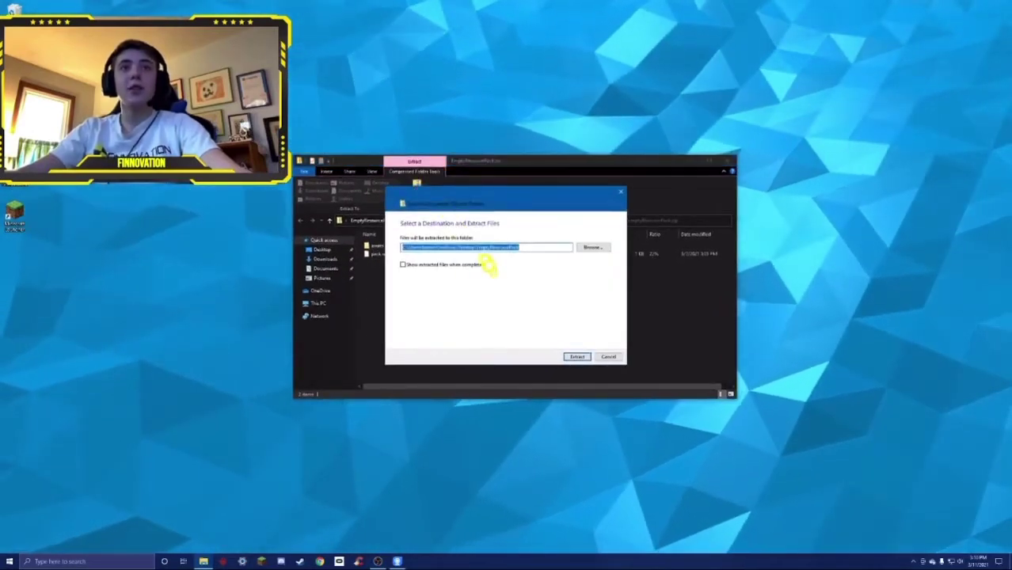
left_click(576, 357)
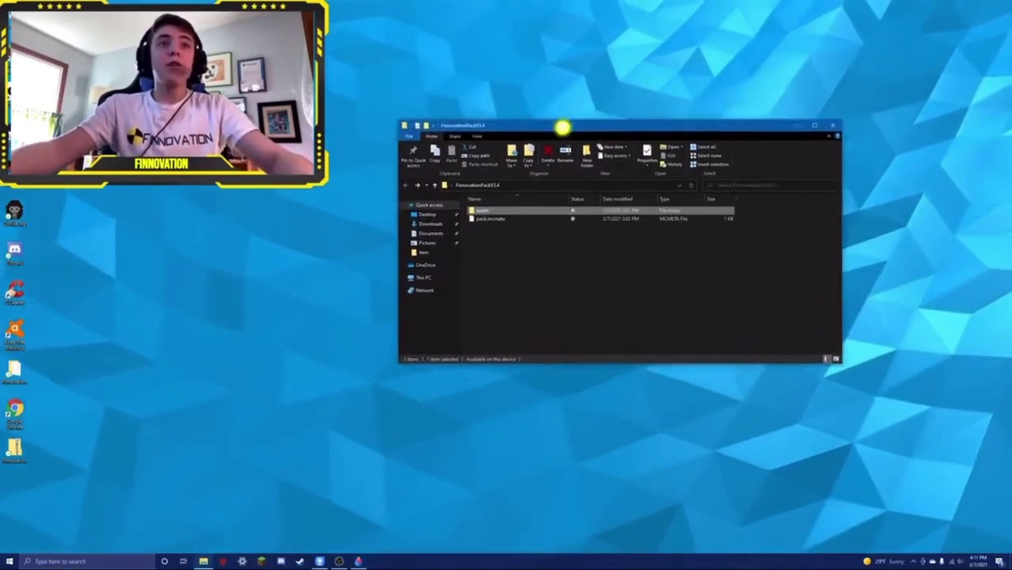
- Open the item textures folder of the FinnovationPackV3.4 pack, following assets, minecraft, textures, item
left_click_drag(562, 127, 519, 138)
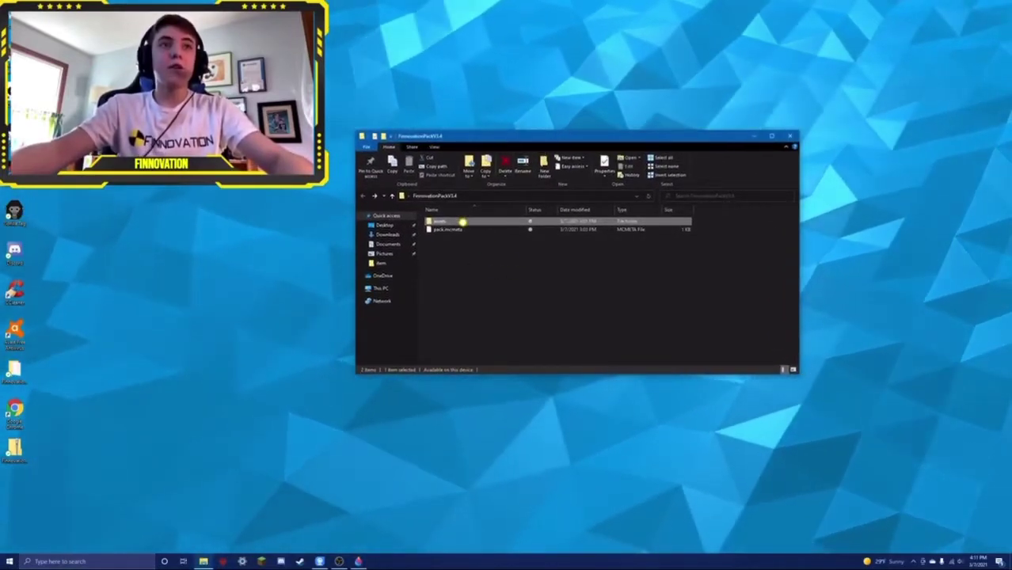
double_click(463, 222)
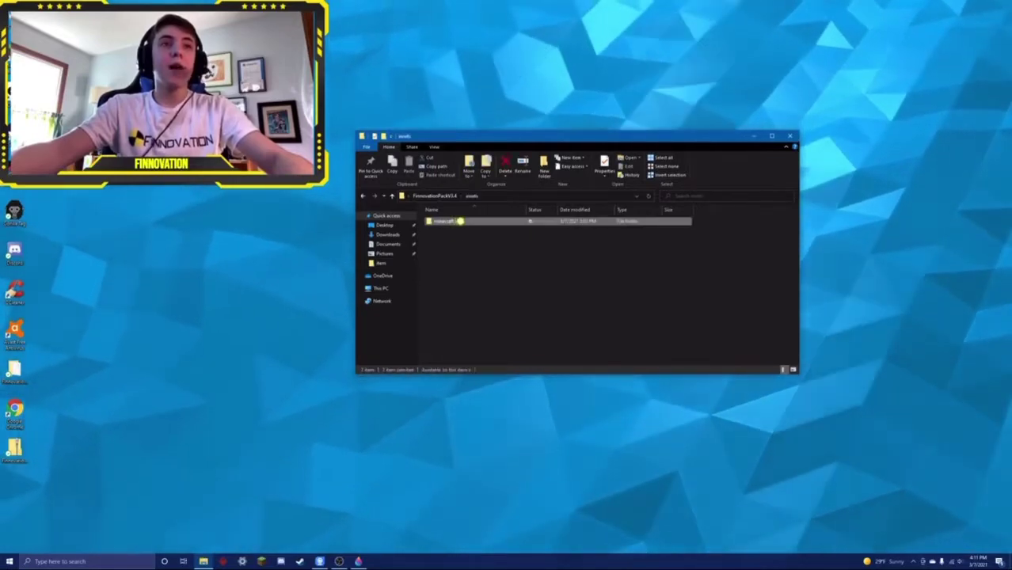
double_click(457, 221)
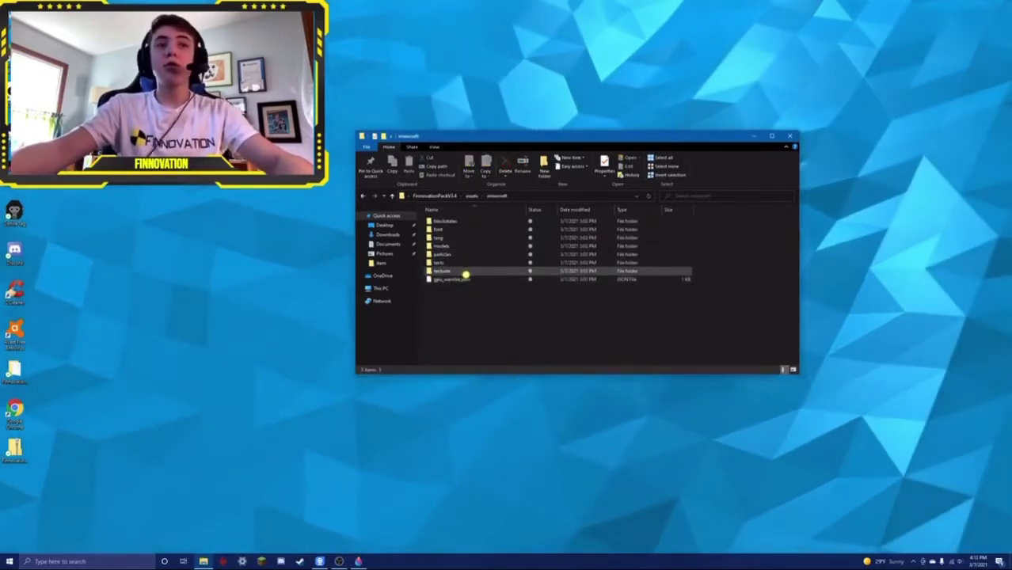
double_click(466, 274)
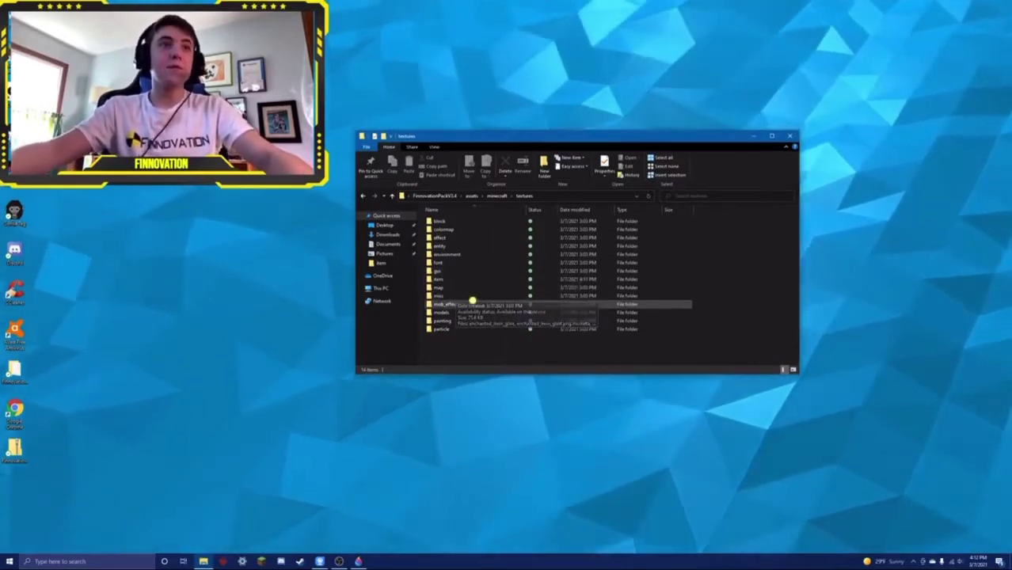
double_click(451, 279)
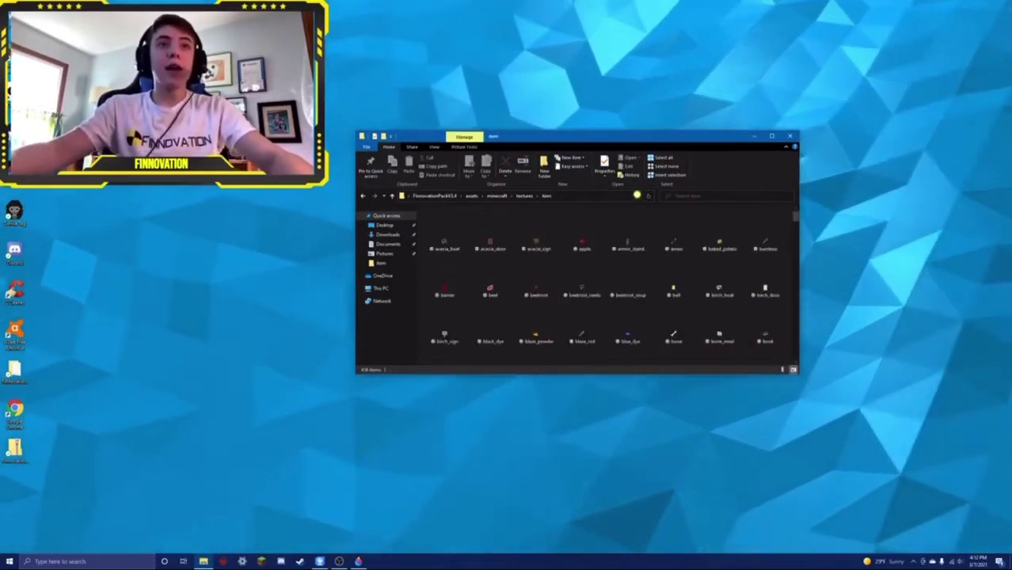
- Search the item folder for "dia"
left_click(688, 196)
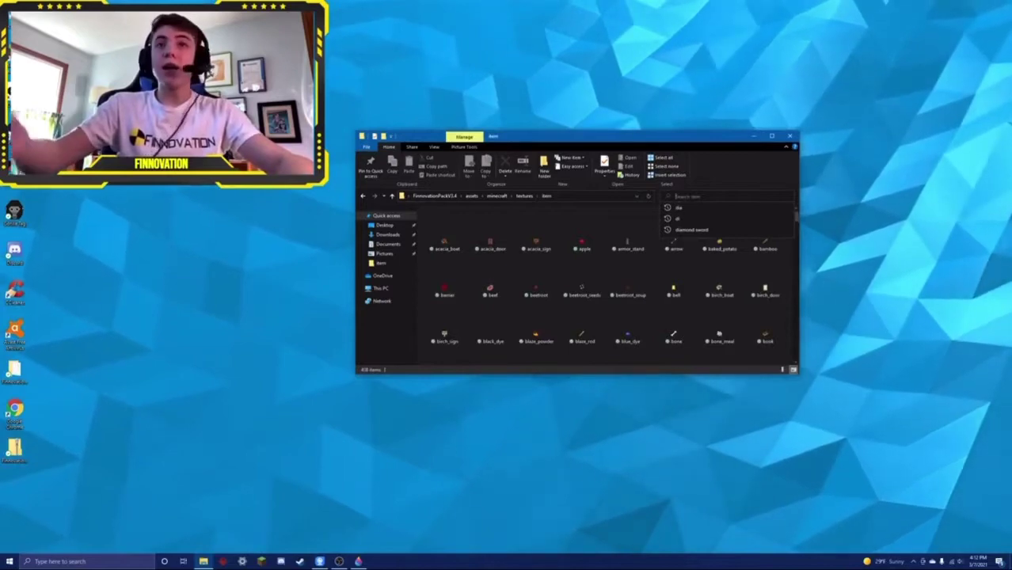
type("dia")
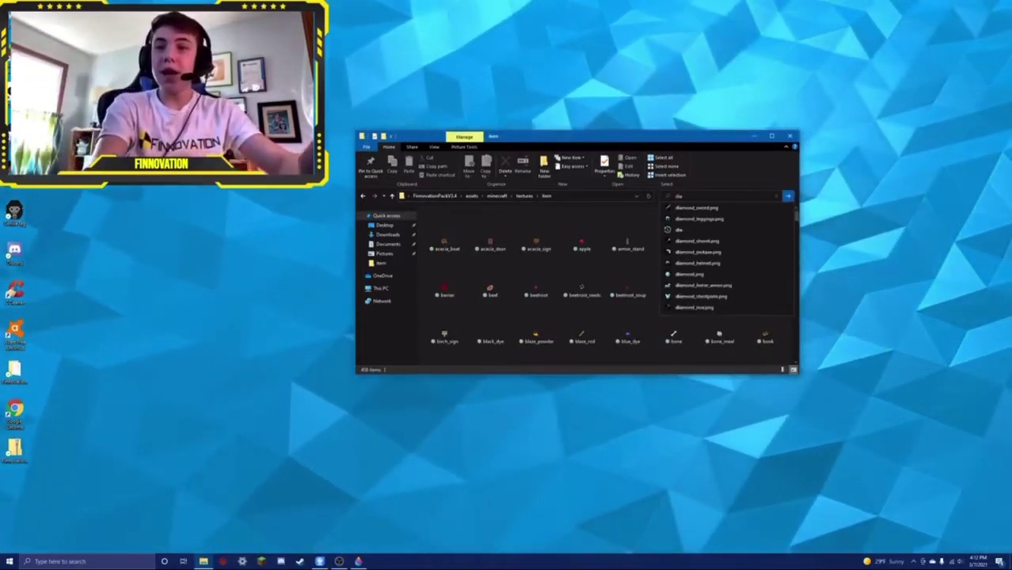
key("Return")
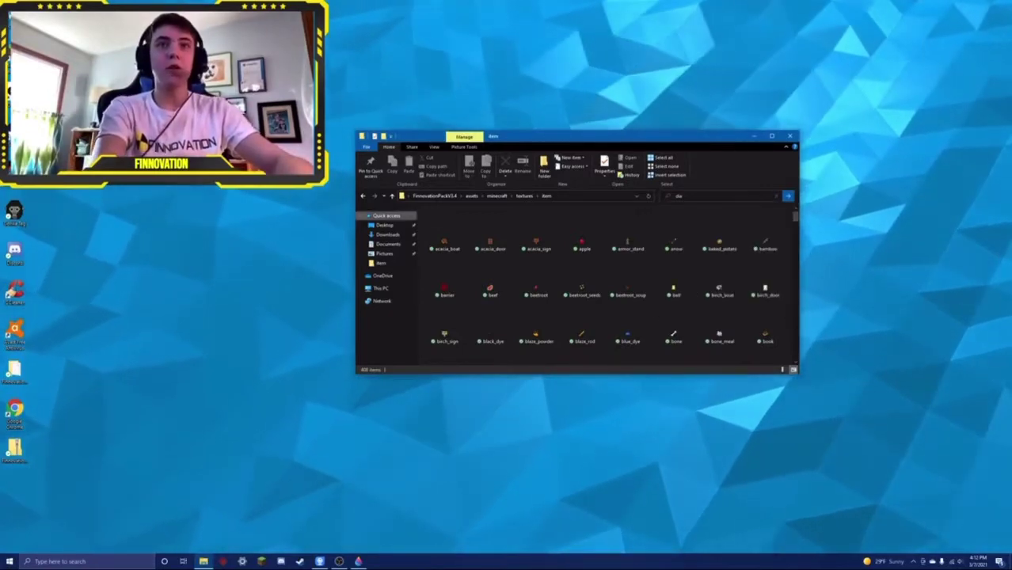
key("Return")
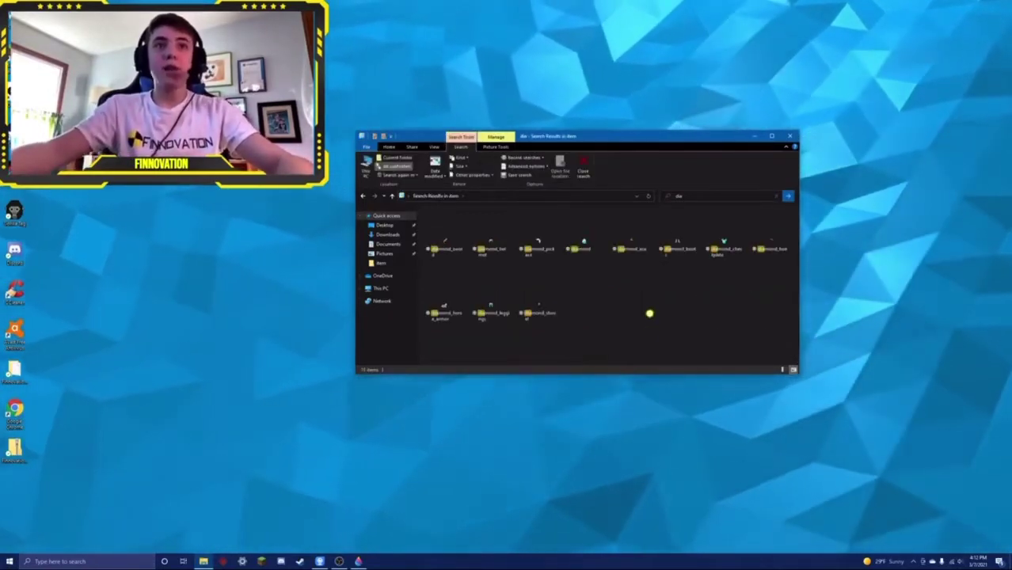
- Open the diamond_sword texture from the search results in Paint 3D, enlarged so its single pixels can be edited
right_click(445, 241)
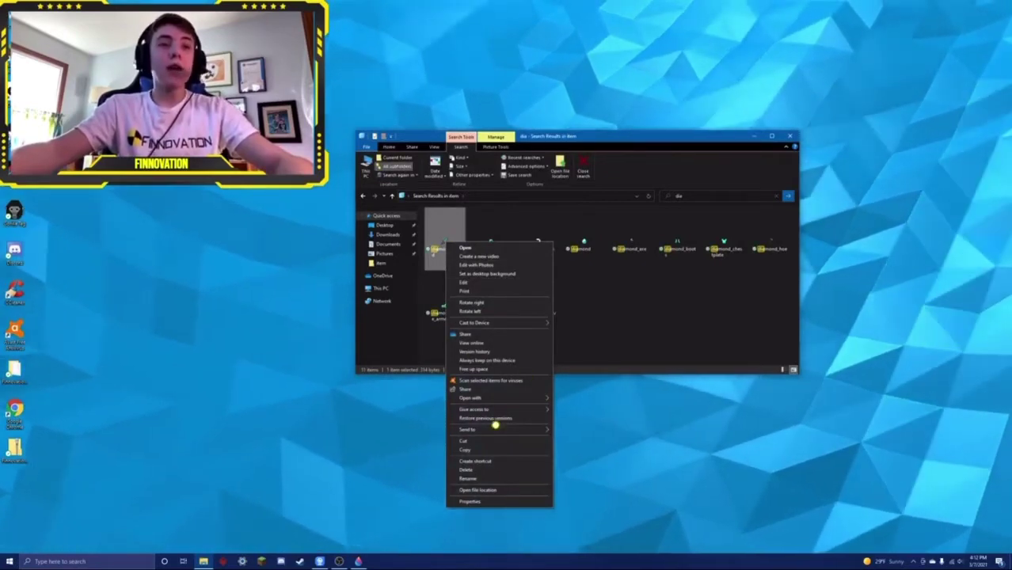
mouse_move(481, 398)
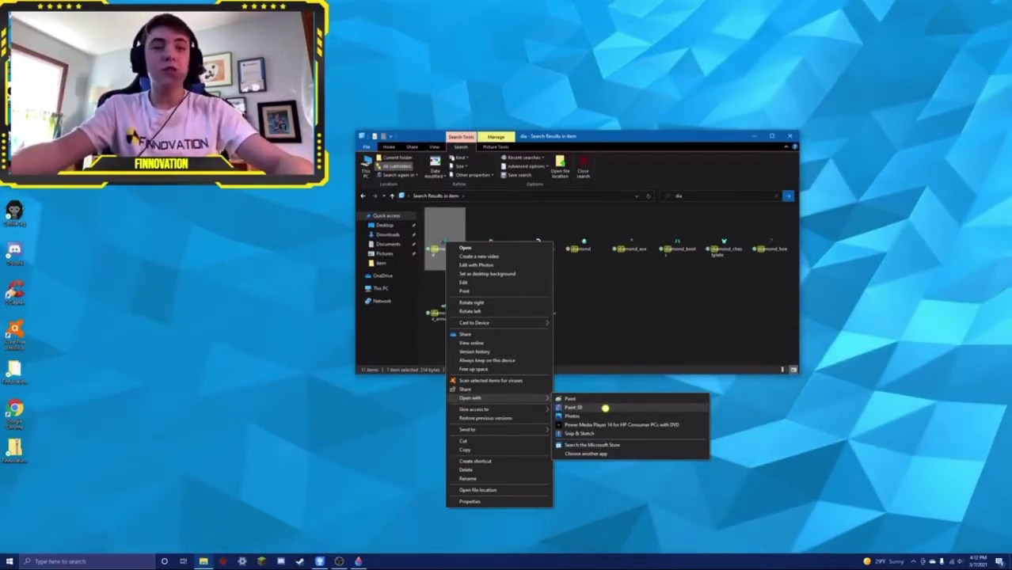
left_click(605, 408)
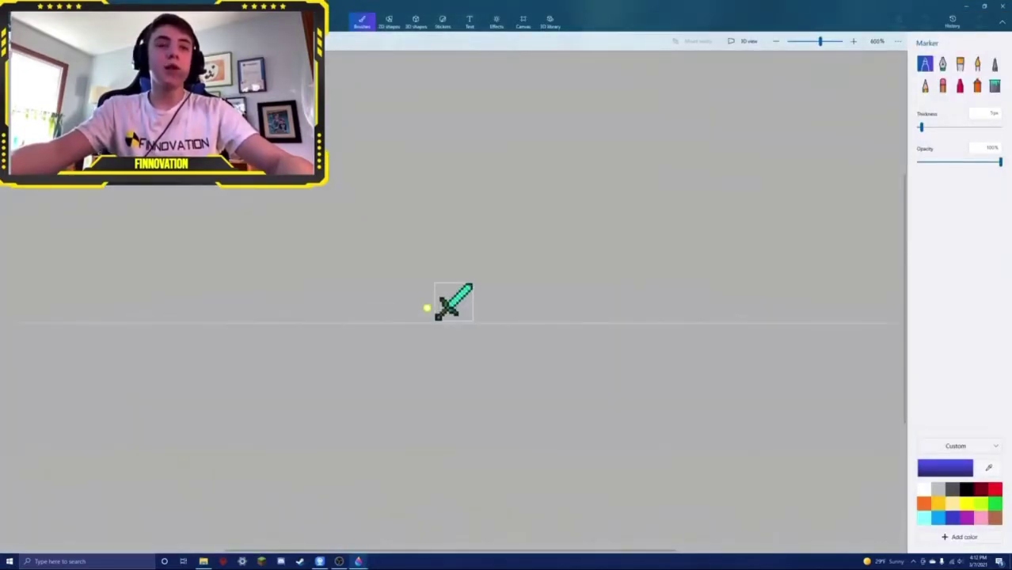
scroll(427, 307, "up", 6)
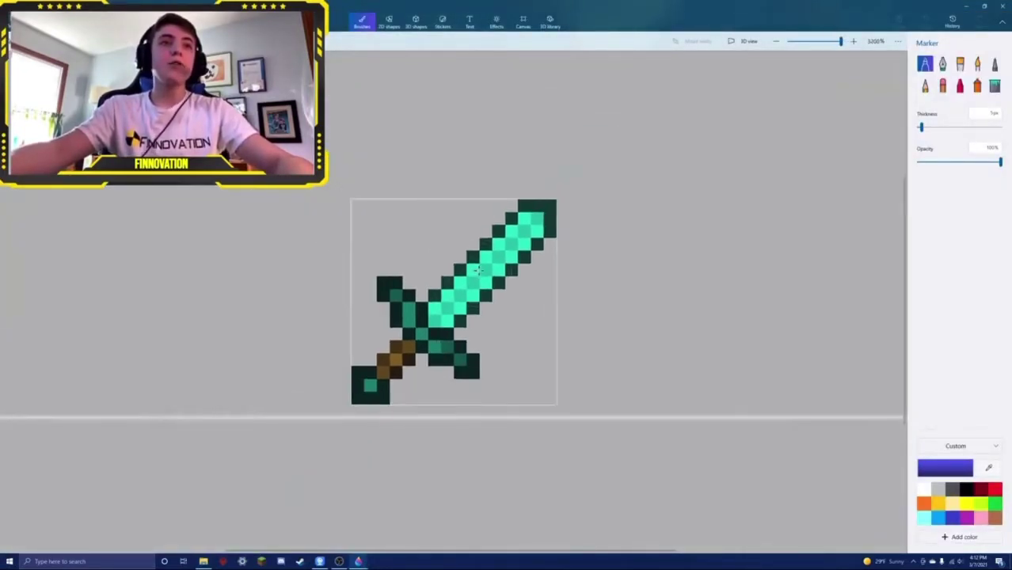
scroll(478, 270, "up", 3)
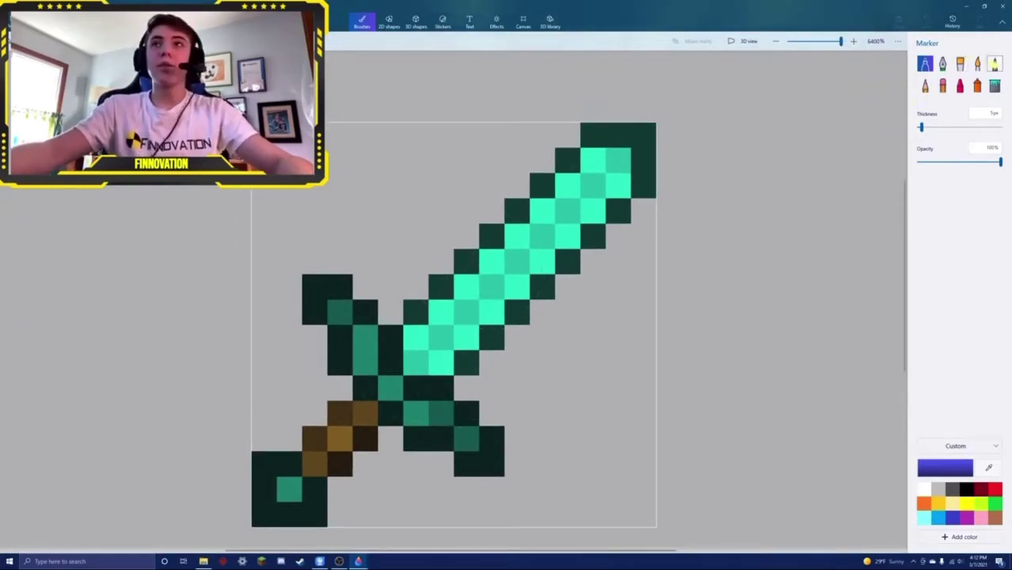
- Try out the 1 px Pixel pen with blue freehand strokes across the sword's blade and undo them
left_click(995, 64)
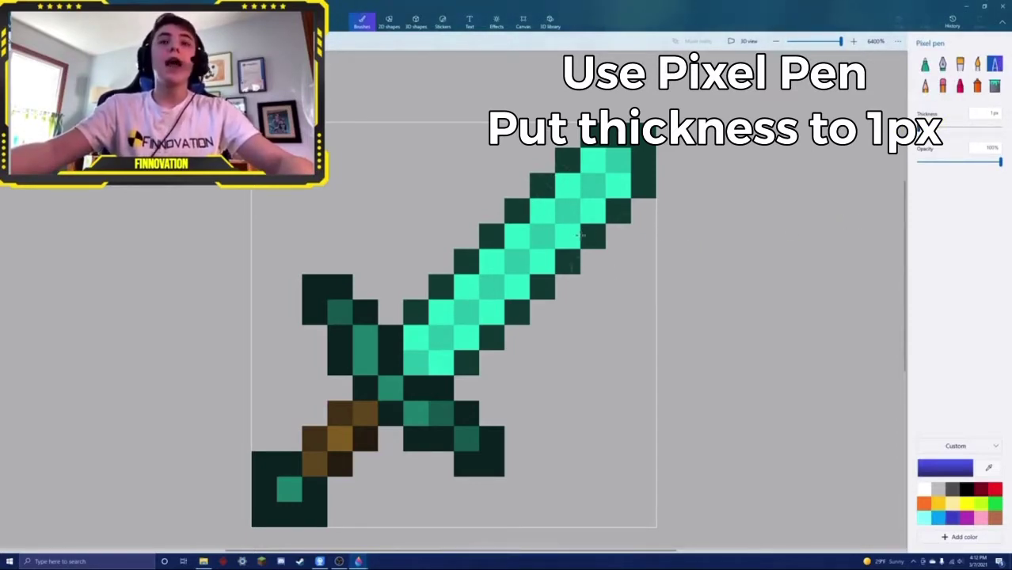
mouse_move(445, 173)
left_mouse_down()
mouse_move(384, 217)
mouse_move(434, 240)
mouse_move(499, 194)
mouse_move(479, 233)
mouse_move(553, 187)
mouse_move(448, 260)
mouse_move(450, 232)
left_mouse_up()
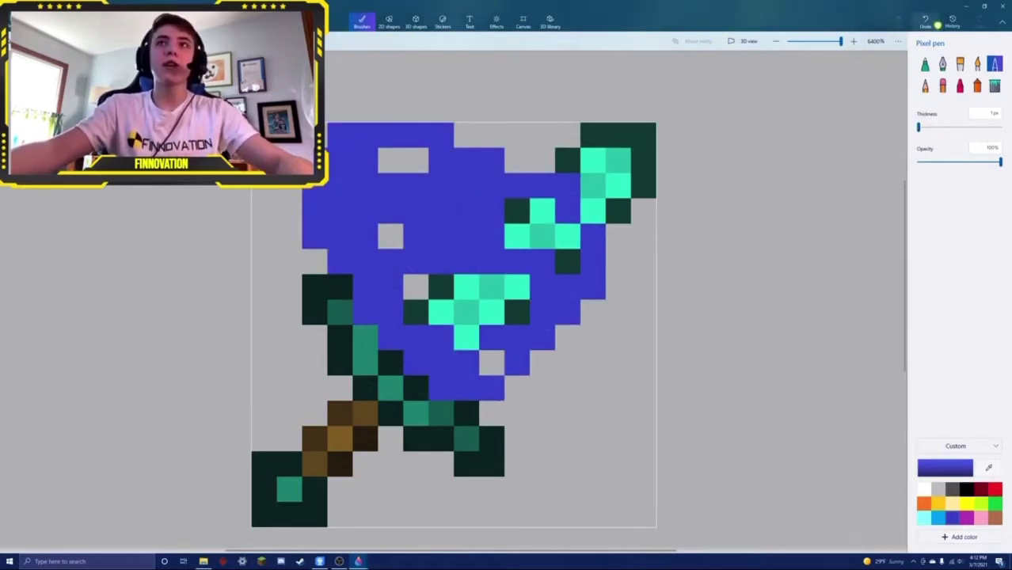
left_click(926, 22)
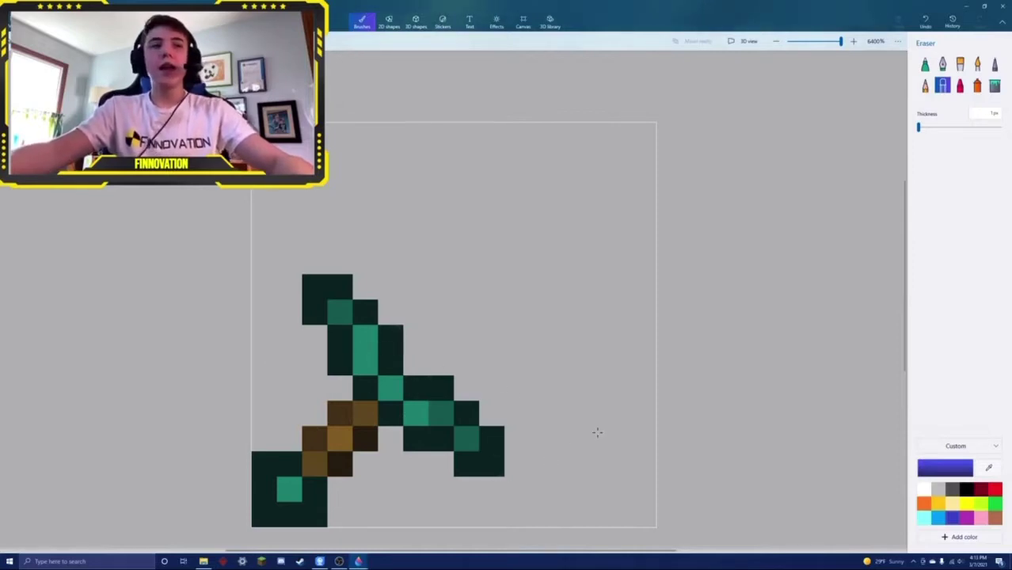
- Set the drawing colour to off-white, hex f1f1f1, and choose the Pixel pen
left_click(946, 473)
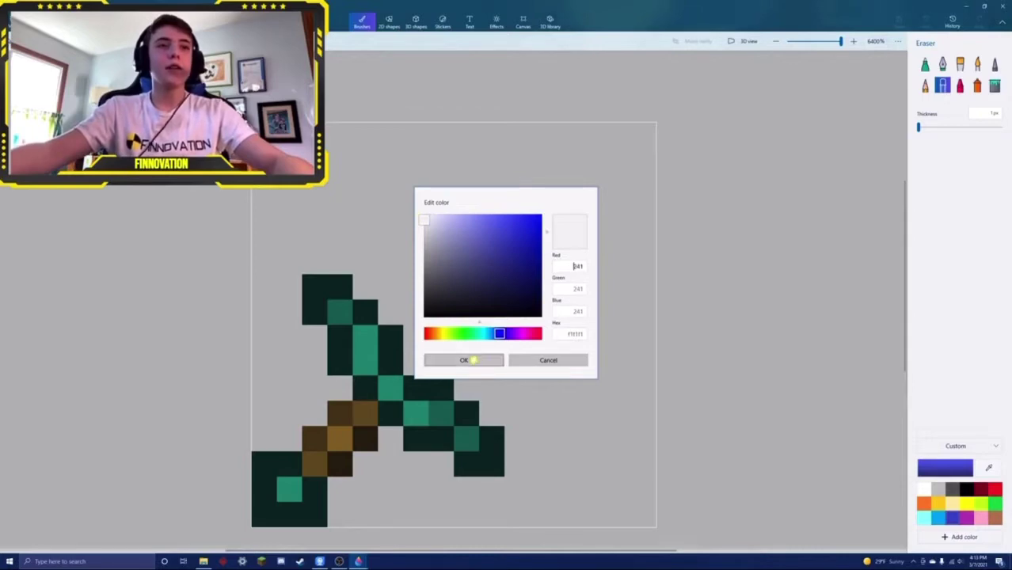
left_click(474, 360)
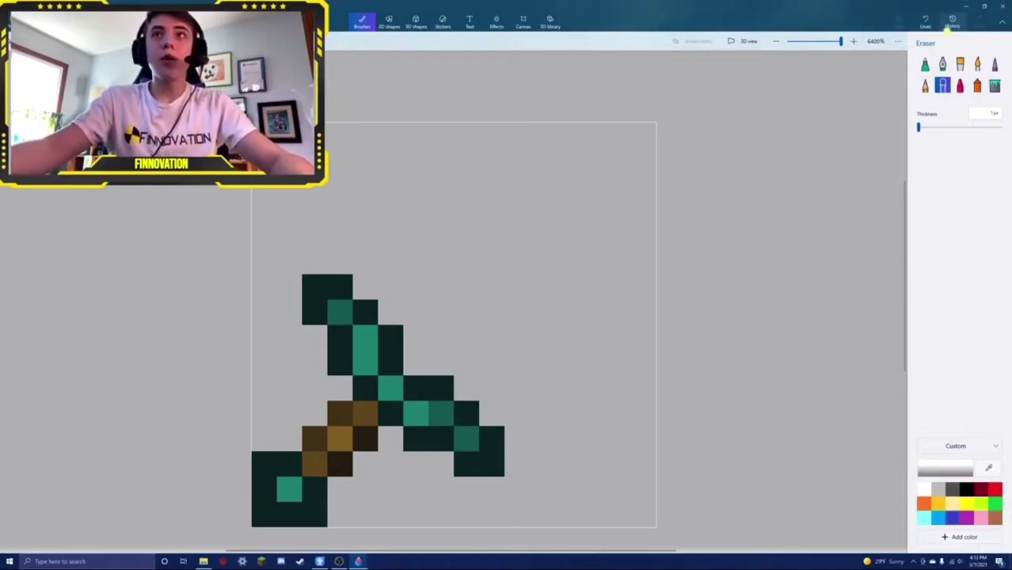
left_click(994, 64)
- Paint a diagonal line of ten off-white pixels from the sword's guard to the canvas's upper-right corner as the blade's core
left_click(417, 363)
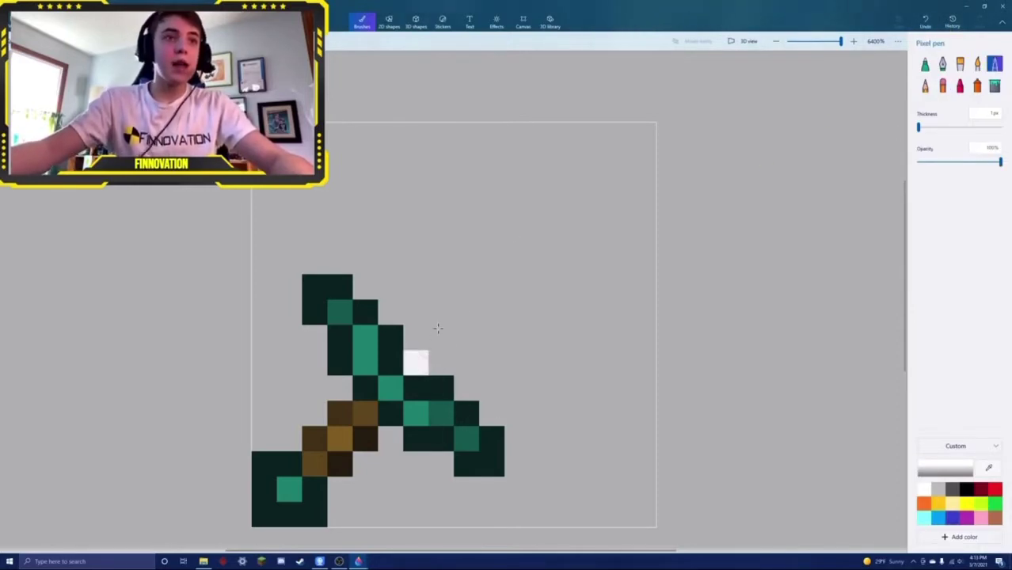
left_click(441, 337)
left_click(467, 311)
left_click(492, 286)
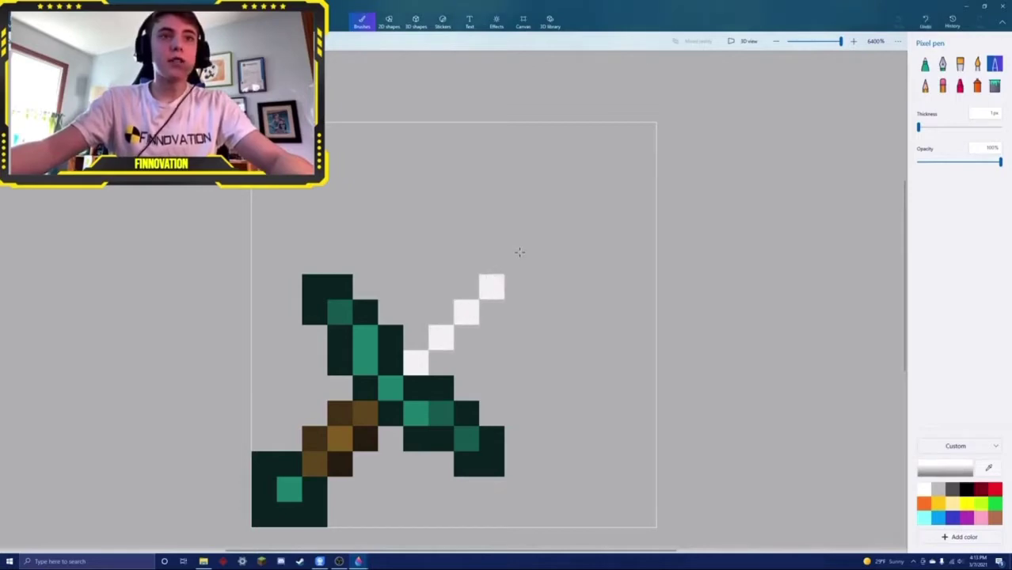
left_click(517, 260)
left_click(542, 235)
left_click(567, 210)
left_click(593, 186)
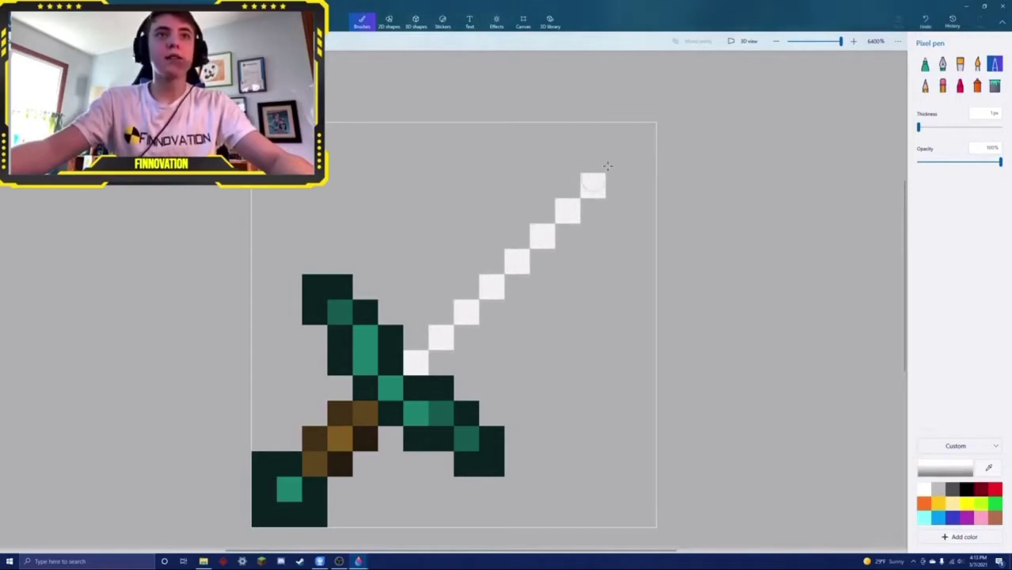
left_click(619, 161)
left_click(640, 136)
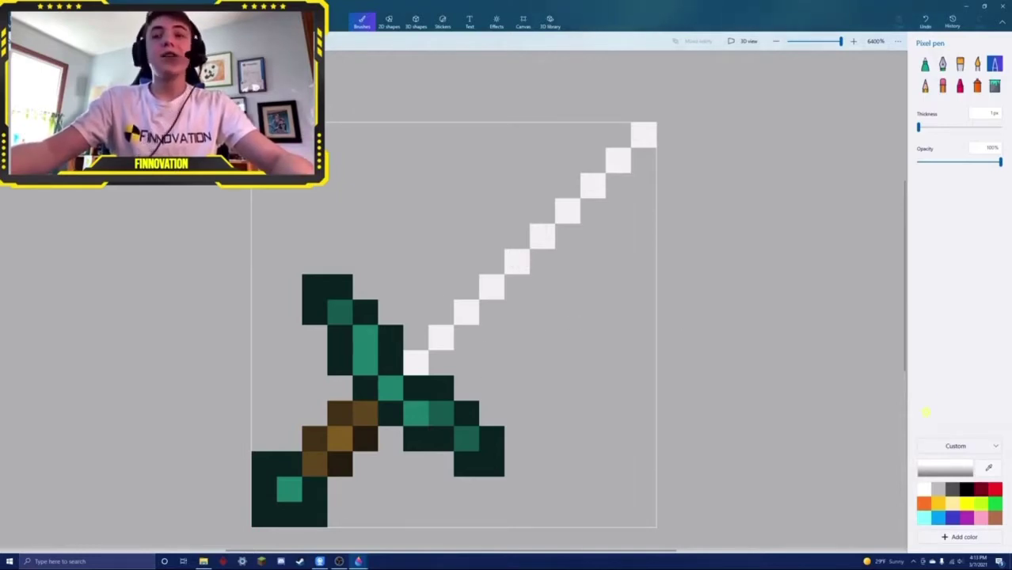
- Change the drawing colour to a pale light blue
left_click(958, 474)
left_click(488, 333)
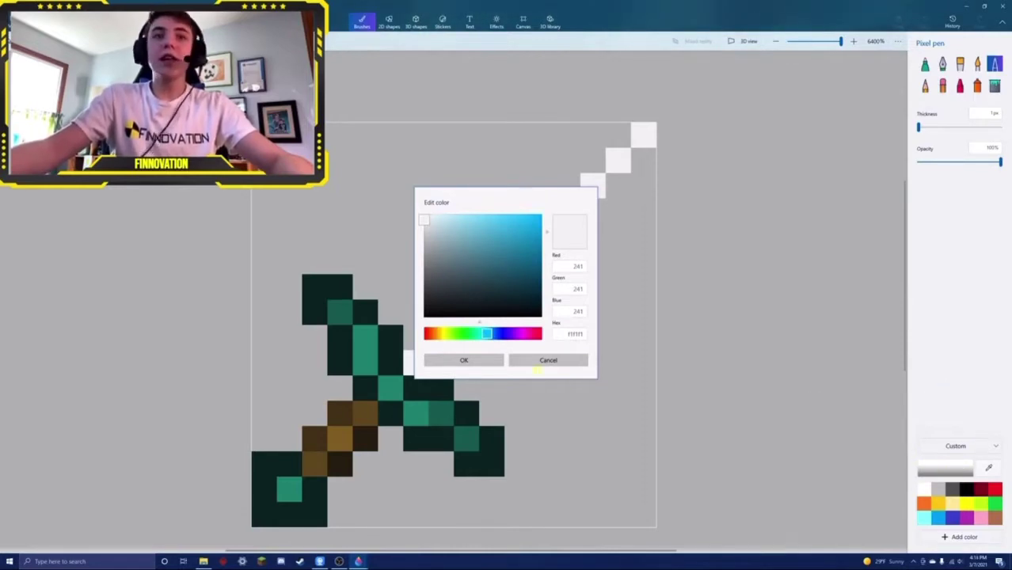
left_click_drag(485, 334, 485, 336)
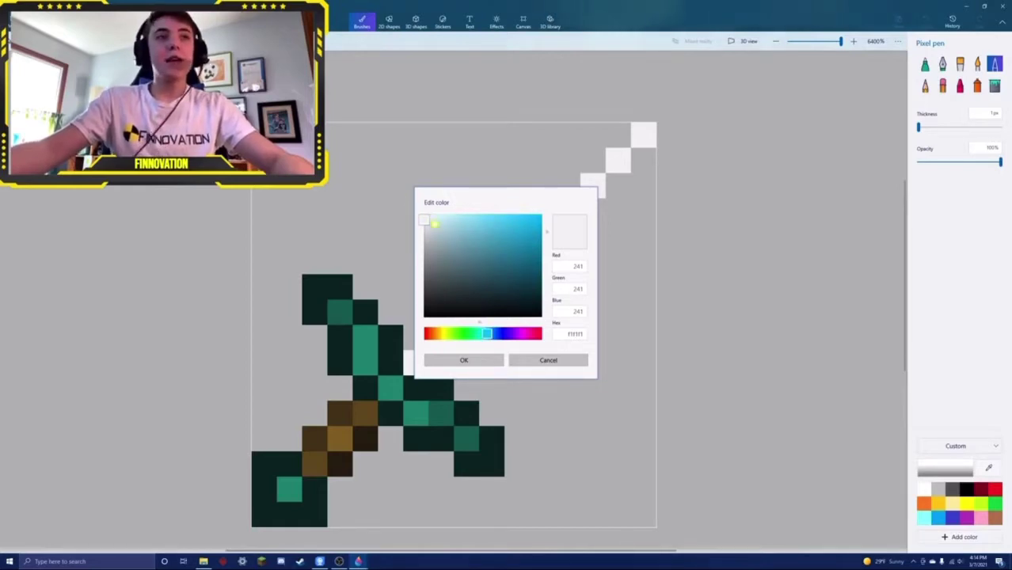
left_click_drag(447, 215, 458, 216)
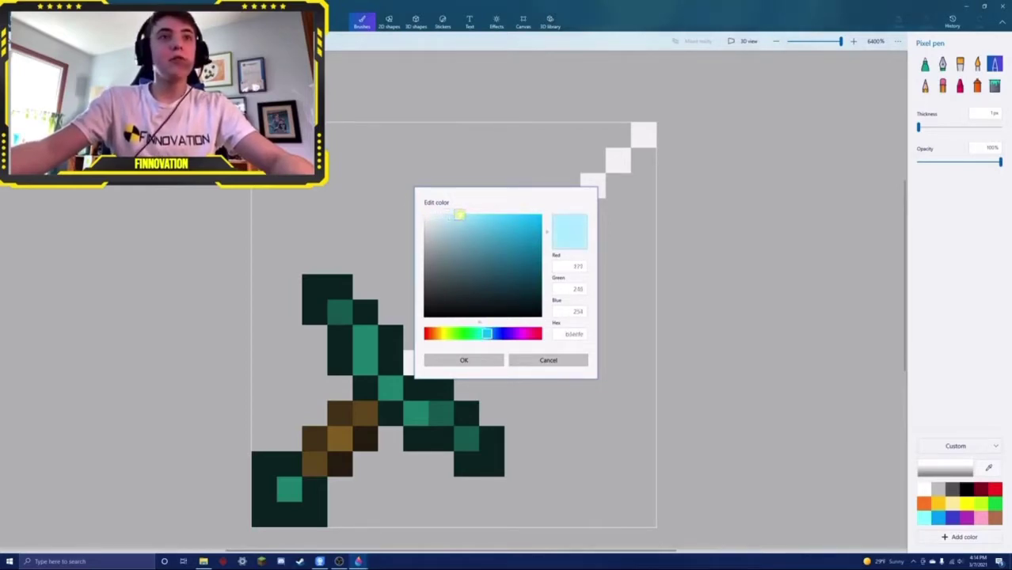
left_click(464, 359)
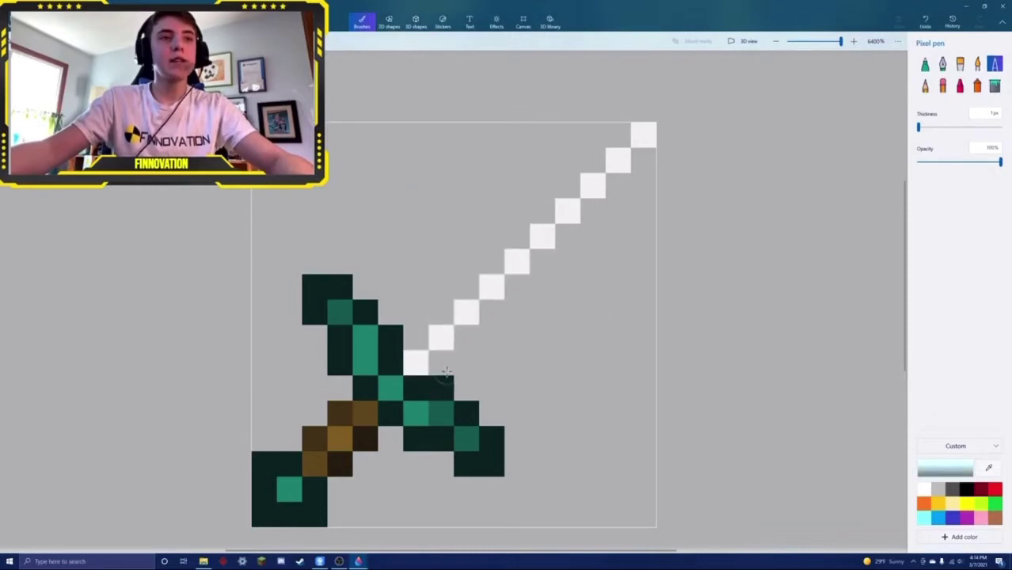
- Paint pale light-blue pixels along both sides of the off-white core from the guard upward and over the blade's tip pixel
left_click(441, 361)
left_click(417, 339)
left_click(440, 311)
left_click(466, 336)
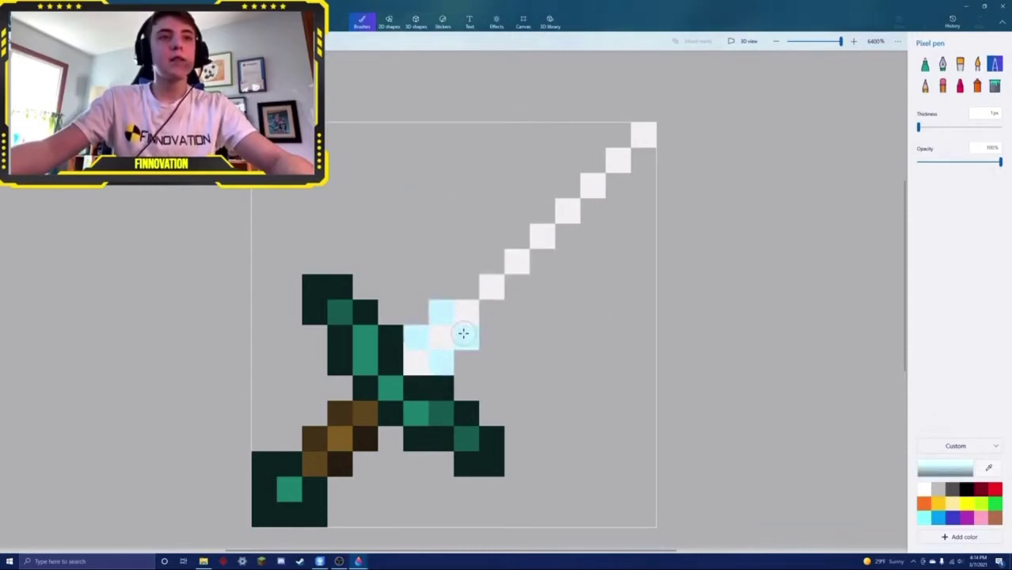
left_click(491, 310)
left_click(466, 286)
left_click(517, 285)
left_click(492, 261)
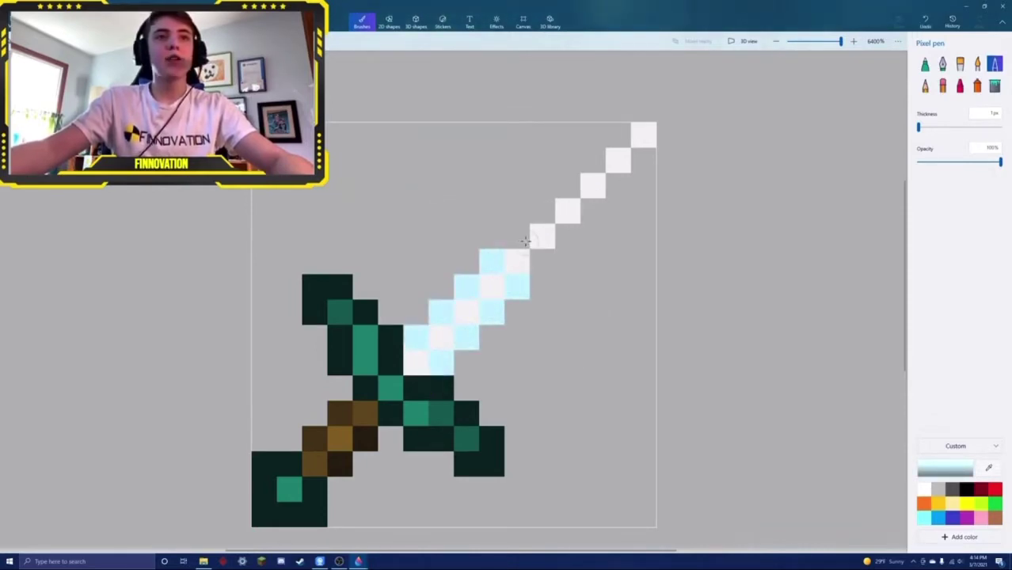
left_click(517, 236)
left_click(543, 262)
left_click(542, 211)
left_click(568, 234)
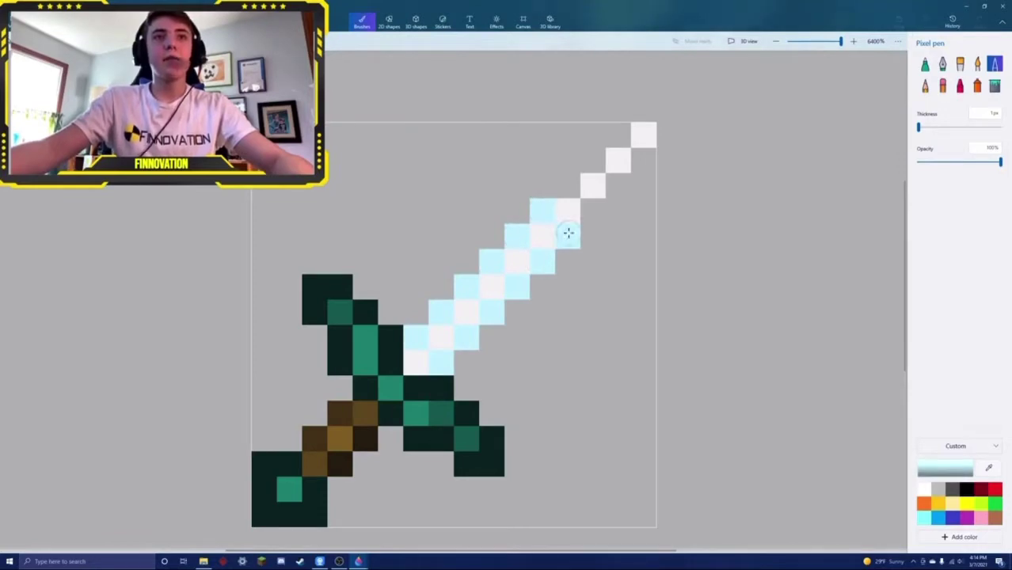
left_click(567, 186)
left_click(593, 210)
left_click(593, 160)
left_click(618, 185)
left_click(643, 160)
left_click(618, 135)
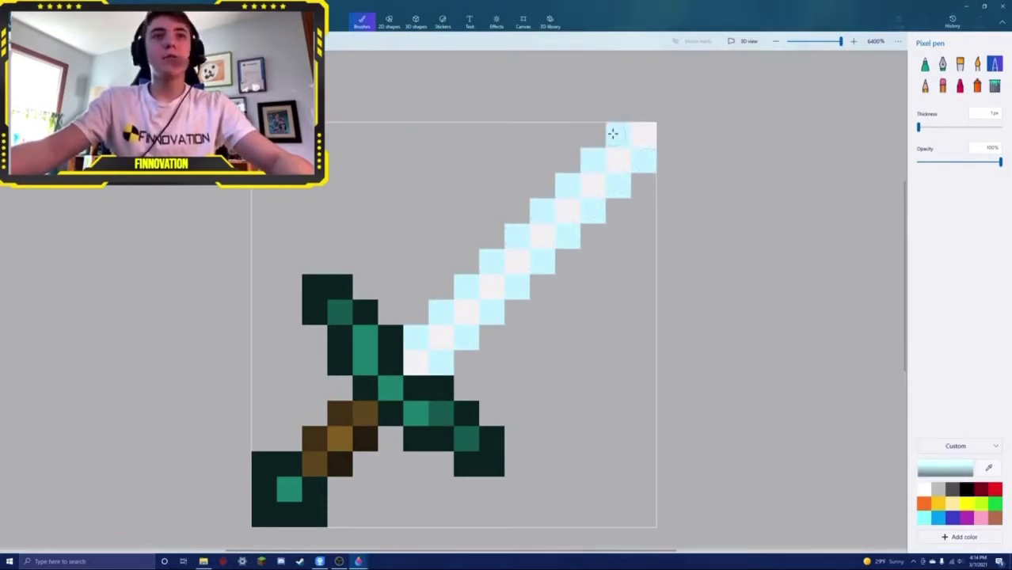
left_click(644, 135)
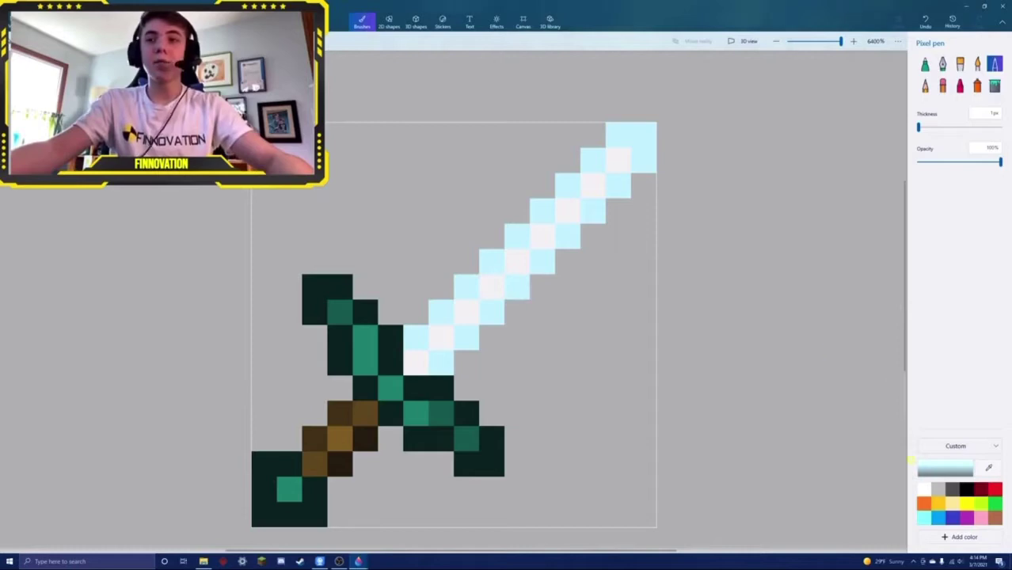
- Change the drawing colour to a brighter cyan, hex 7af4ff
left_click(918, 467)
left_click_drag(448, 214, 468, 212)
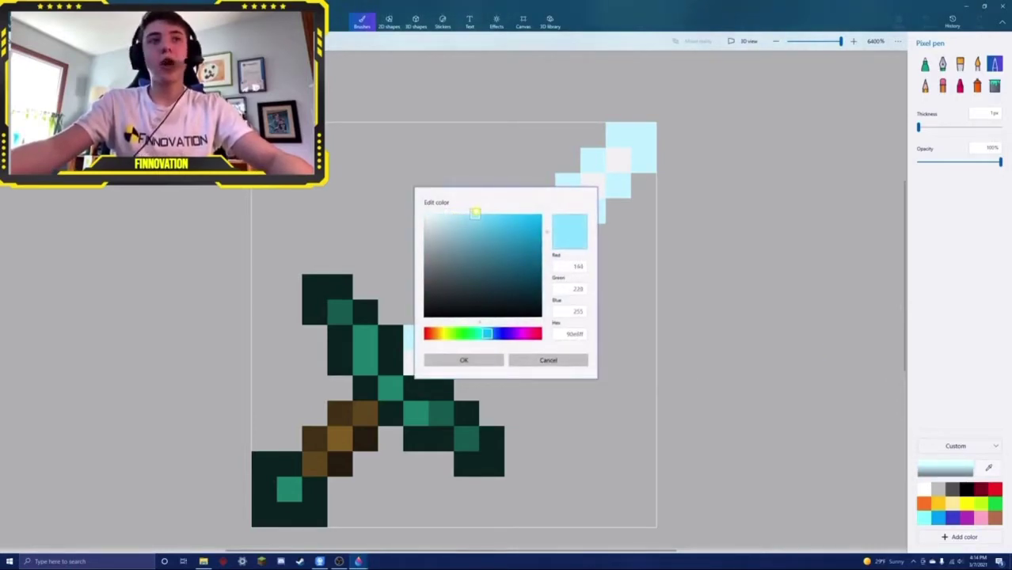
left_click_drag(478, 216, 481, 218)
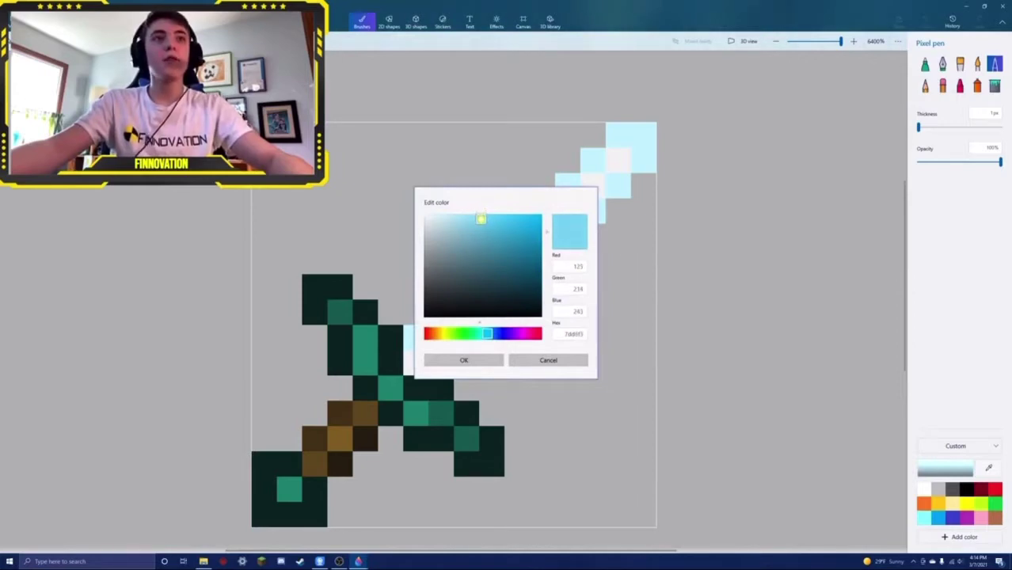
left_click_drag(487, 333, 485, 333)
left_click(484, 215)
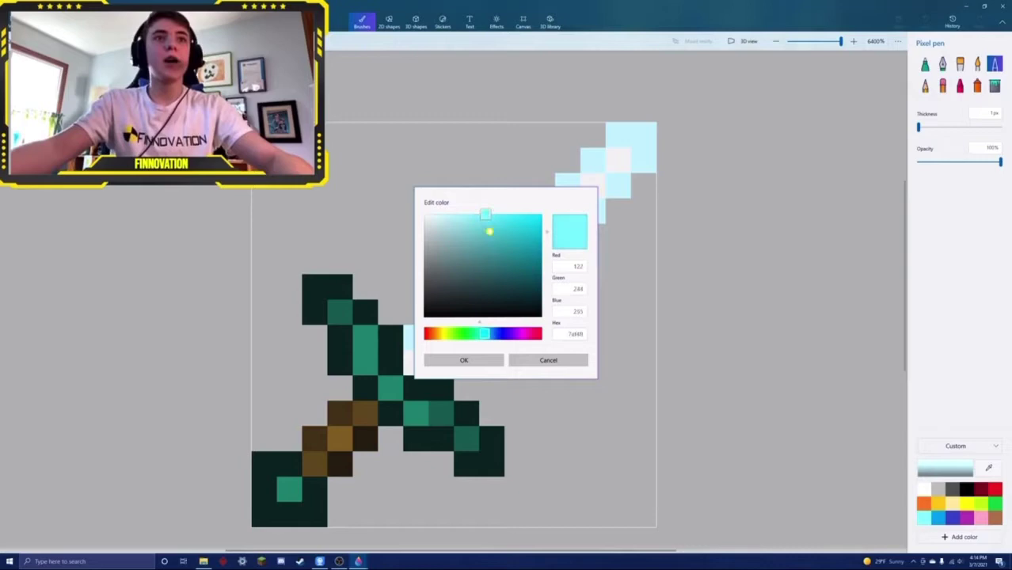
left_click(464, 361)
- Paint cyan pixels along both outer edges of the blade, extending one pixel over the guard on each side of the base
left_click(466, 362)
left_click(413, 312)
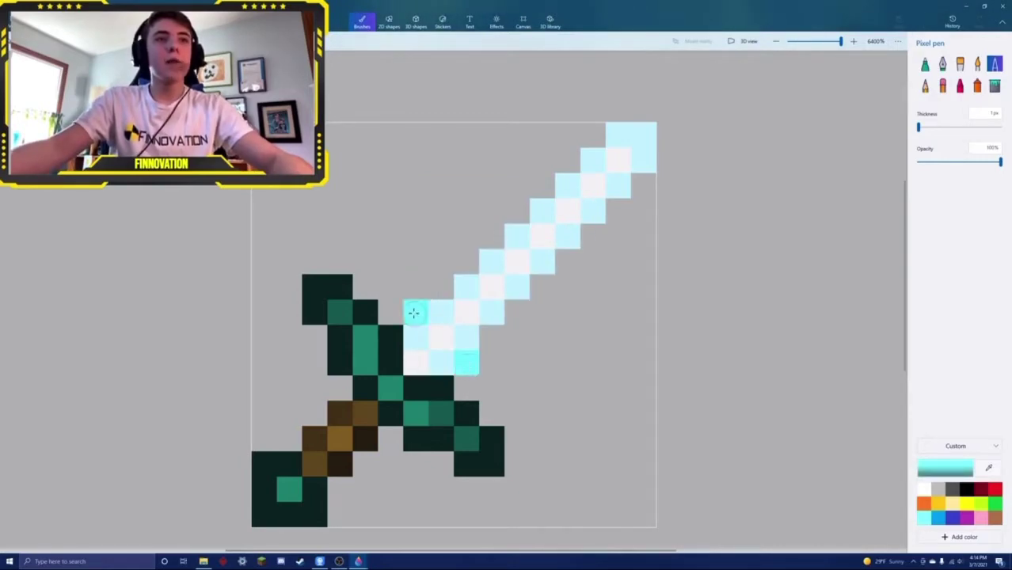
left_click(441, 287)
left_click(466, 262)
left_click(492, 236)
left_click(517, 211)
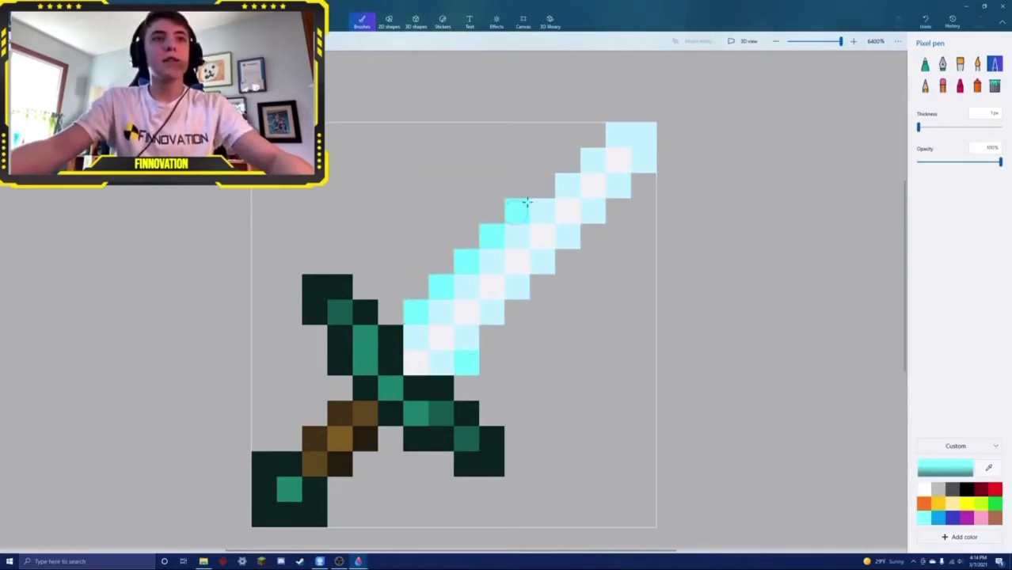
left_click(542, 186)
left_click(568, 161)
left_click(593, 135)
left_click(644, 186)
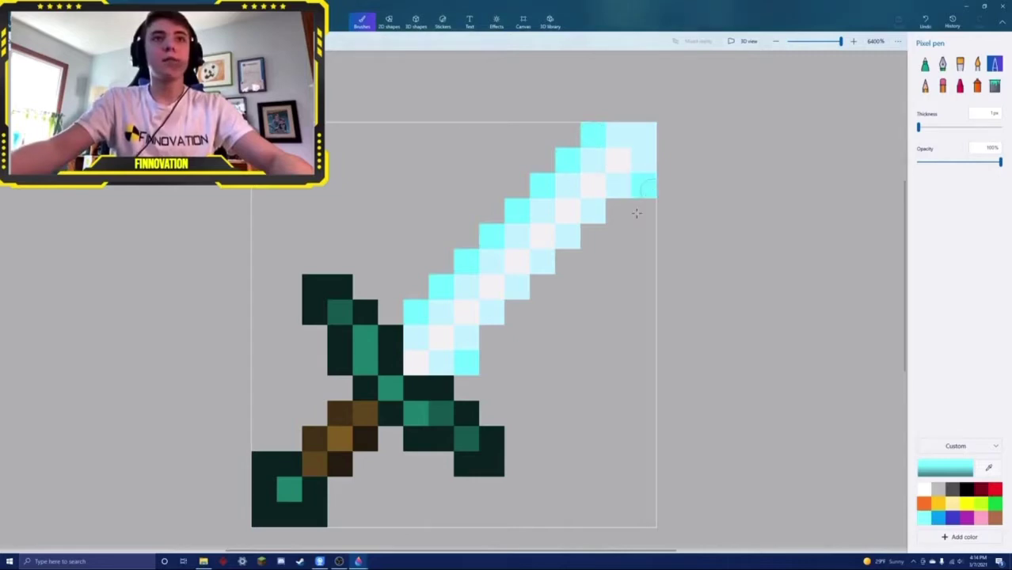
left_click(617, 211)
left_click(593, 237)
left_click(568, 262)
left_click(542, 287)
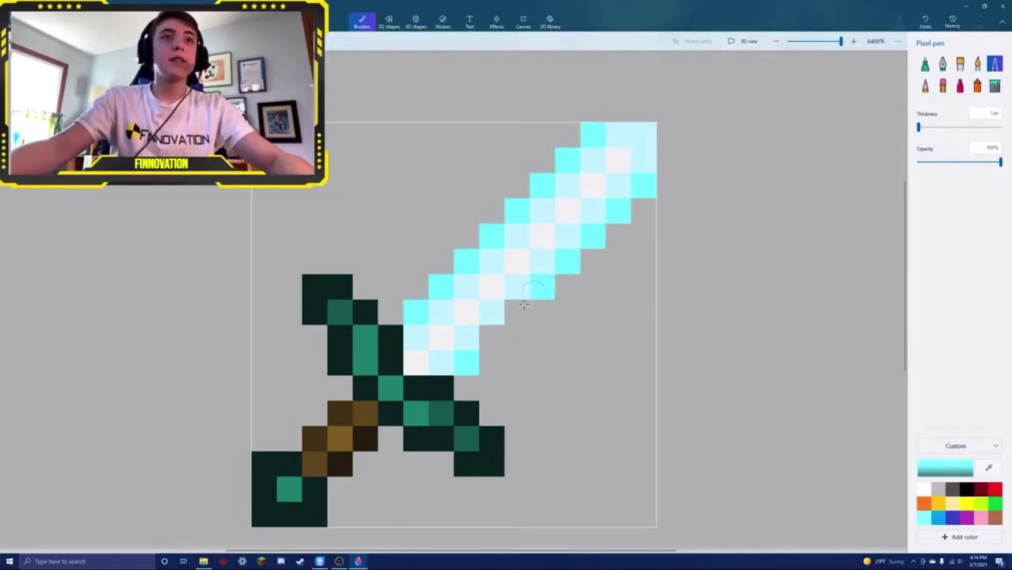
left_click(517, 312)
left_click(500, 329)
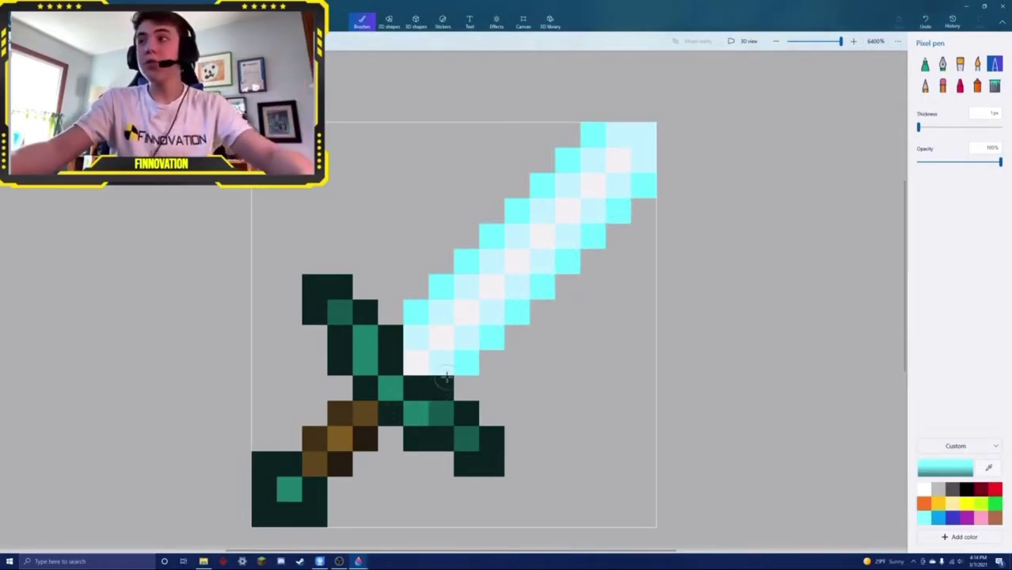
left_click(467, 363)
left_click(447, 386)
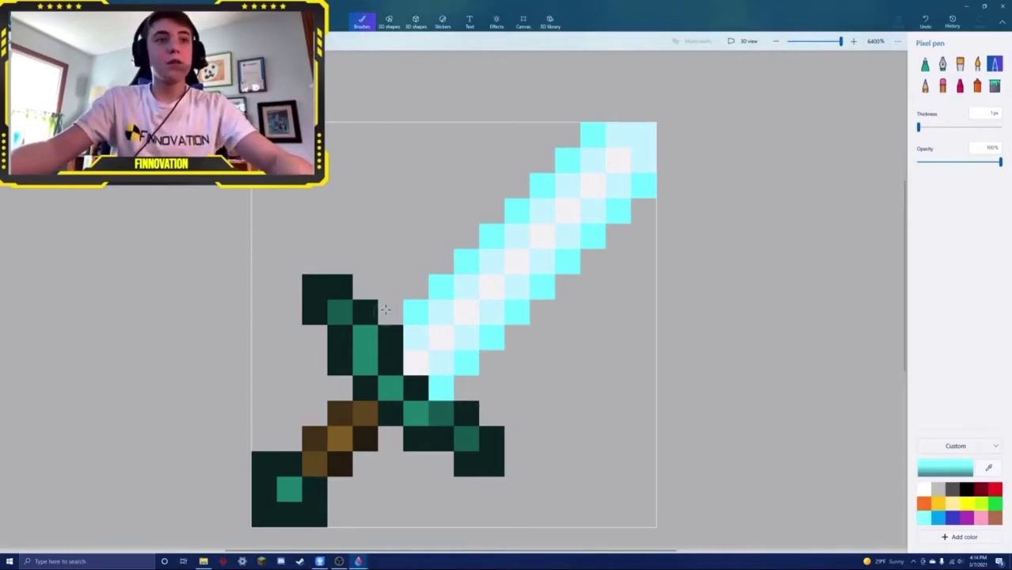
left_click(388, 331)
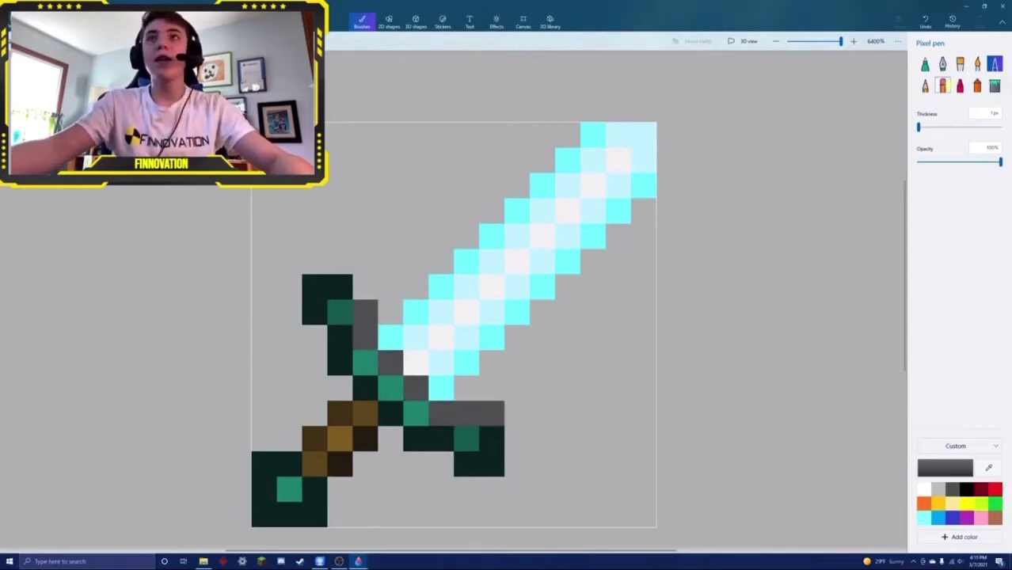
- Erase the surplus dark-grey pixel at the crossguard's lower-right end and make the drawing colour a slightly darker grey
left_click(942, 85)
left_click(491, 413)
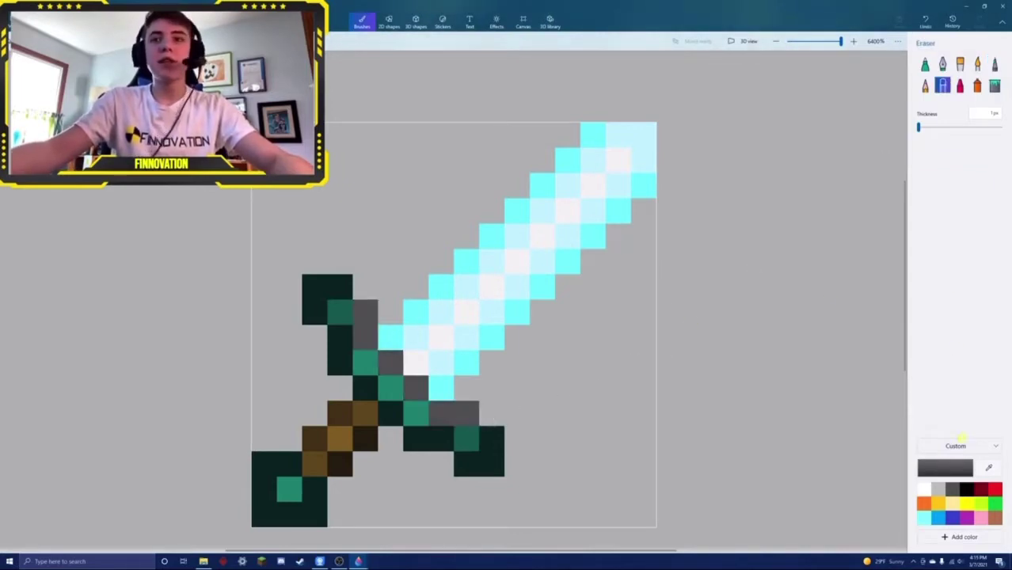
left_click(948, 467)
left_click_drag(425, 282, 425, 286)
left_click(464, 360)
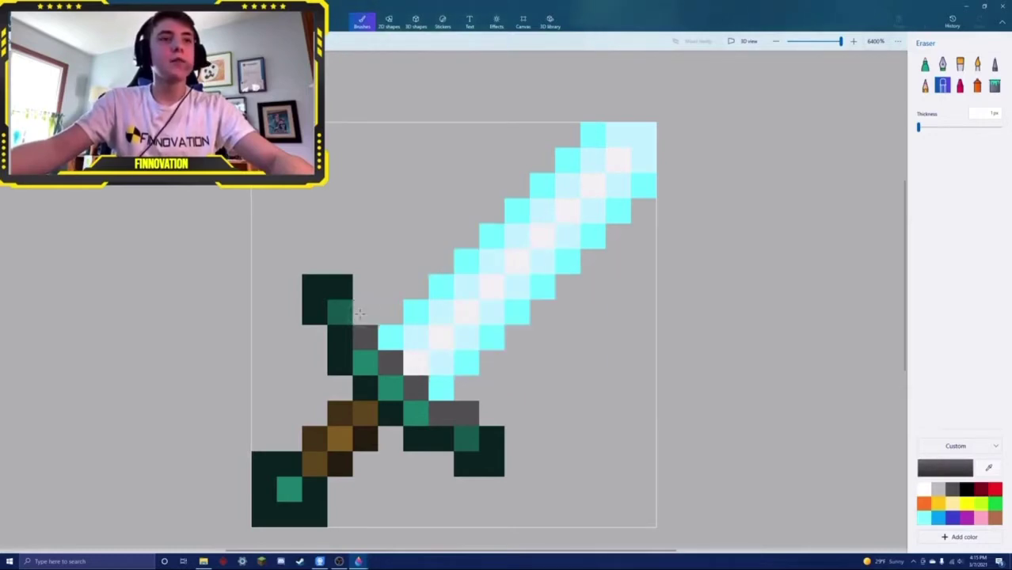
- Repaint the crossguard pixels bordering the blade in dark grey with the Pixel pen
left_click(995, 63)
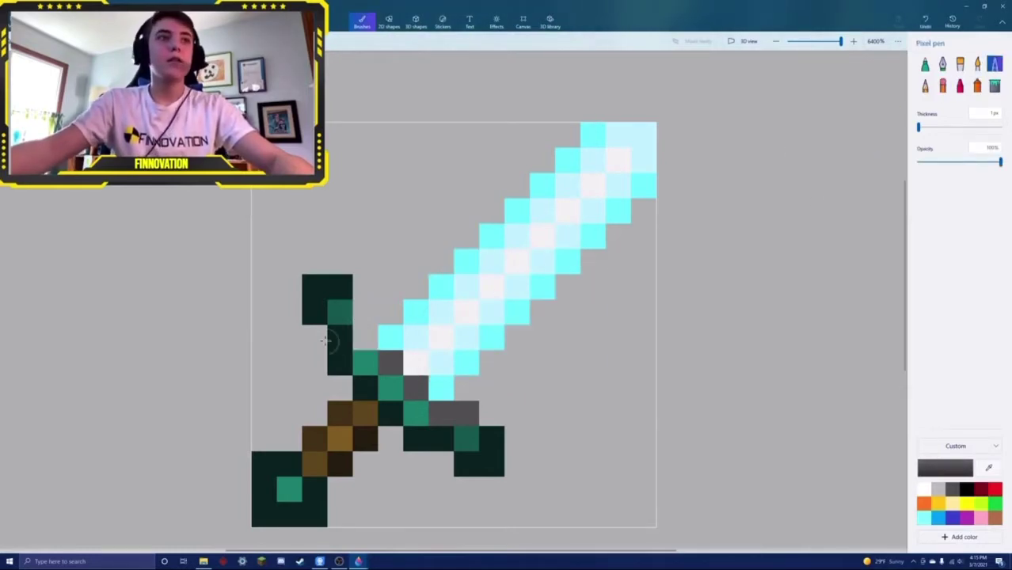
left_click_drag(361, 315, 362, 335)
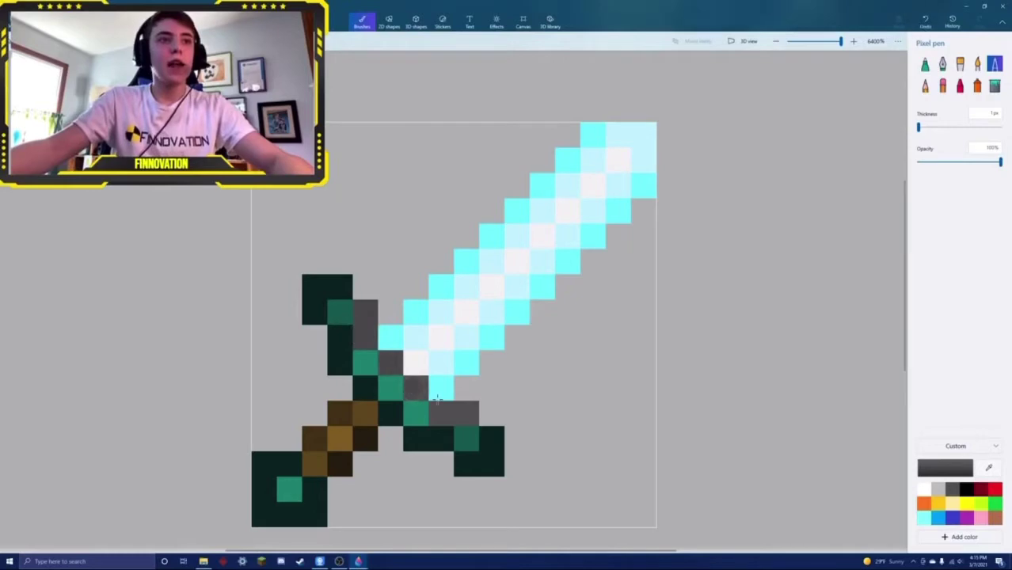
left_click(447, 413)
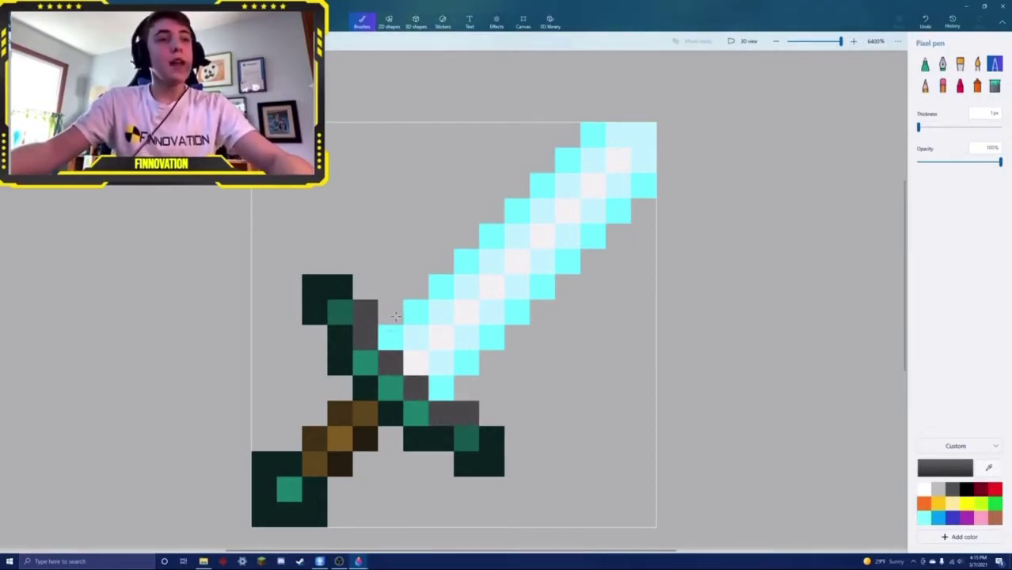
left_click(340, 336)
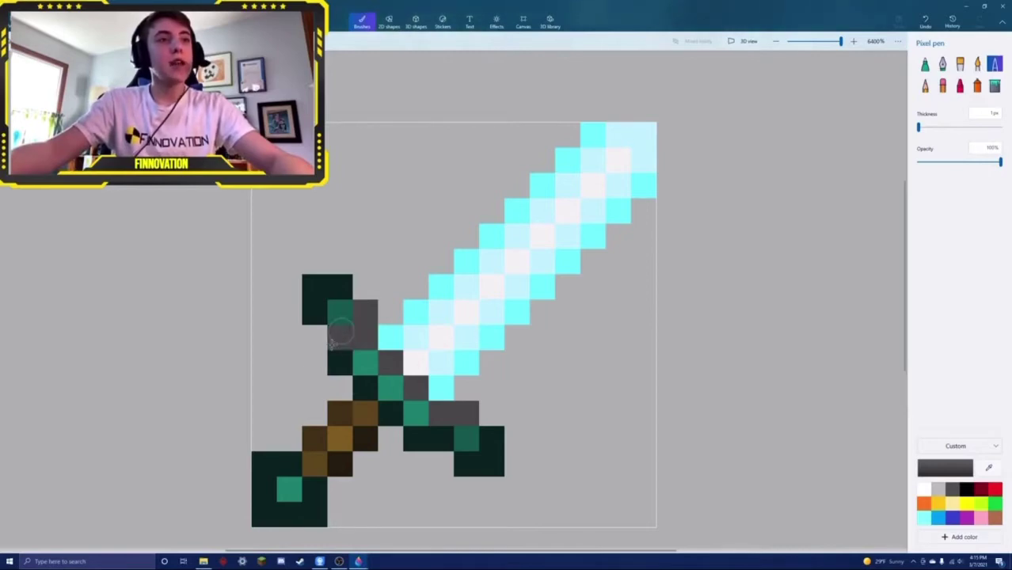
left_click(314, 362)
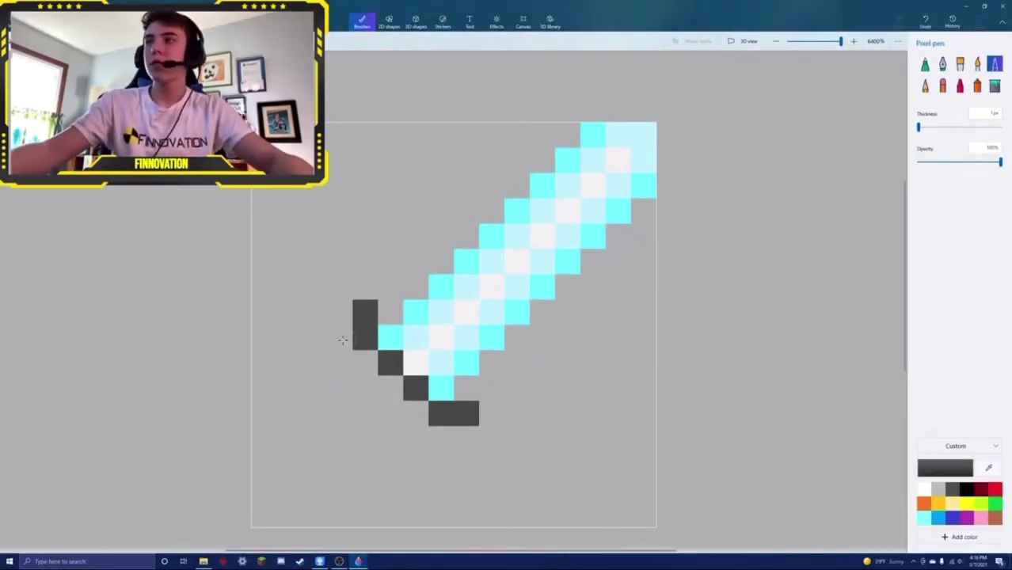
- Paint dark-grey pixels in a staggered pattern below the blade to outline the new grip down towards the pommel
left_click(415, 438)
left_click(340, 363)
left_click(390, 413)
left_click(365, 388)
left_click(339, 413)
left_click(365, 438)
left_click(340, 464)
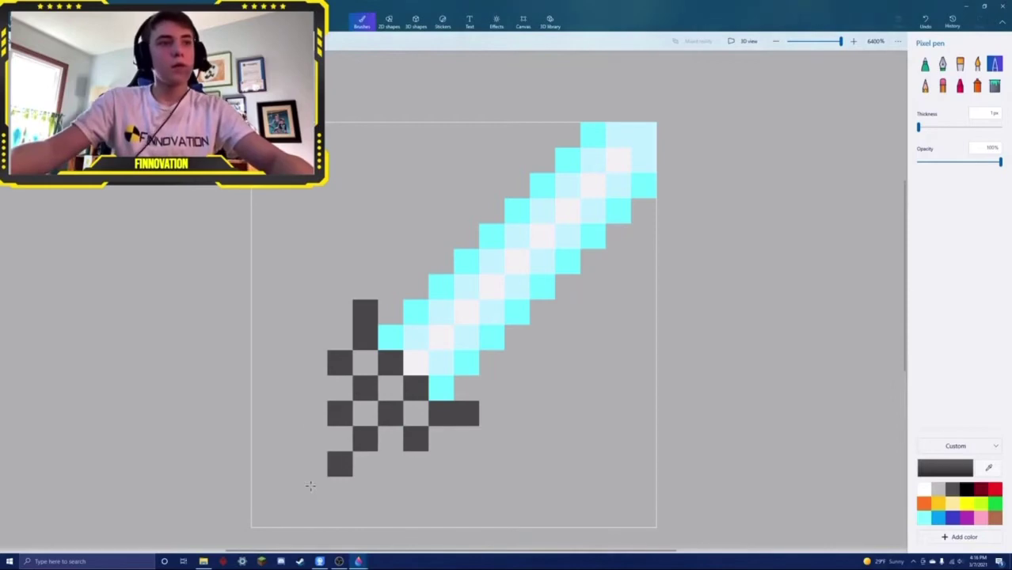
left_click(314, 489)
left_click(314, 439)
left_click(264, 464)
left_click(289, 464)
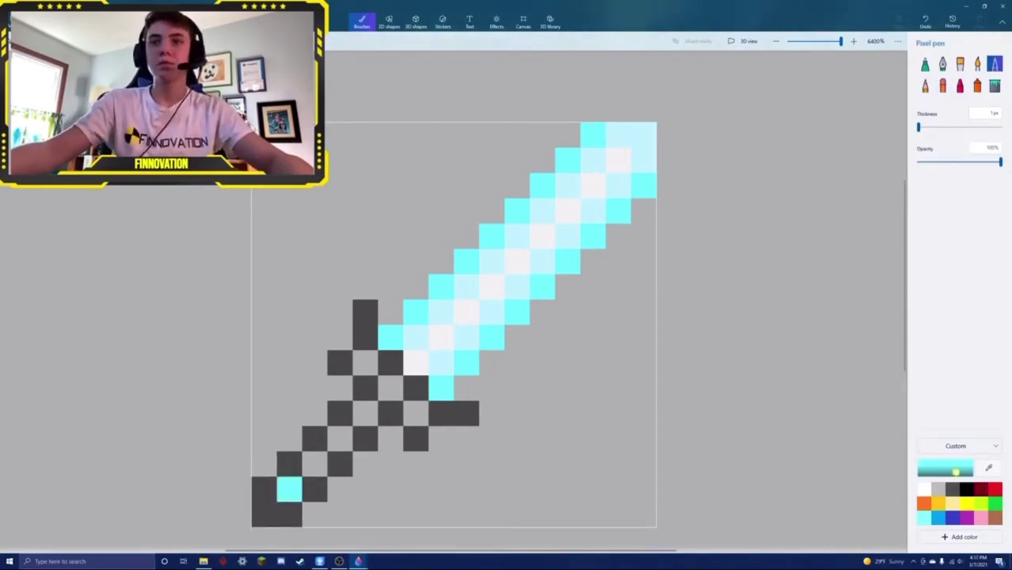
- Change the drawing colour to a medium grey for the inner pixels of the handle
left_click(944, 468)
left_click_drag(418, 275, 420, 248)
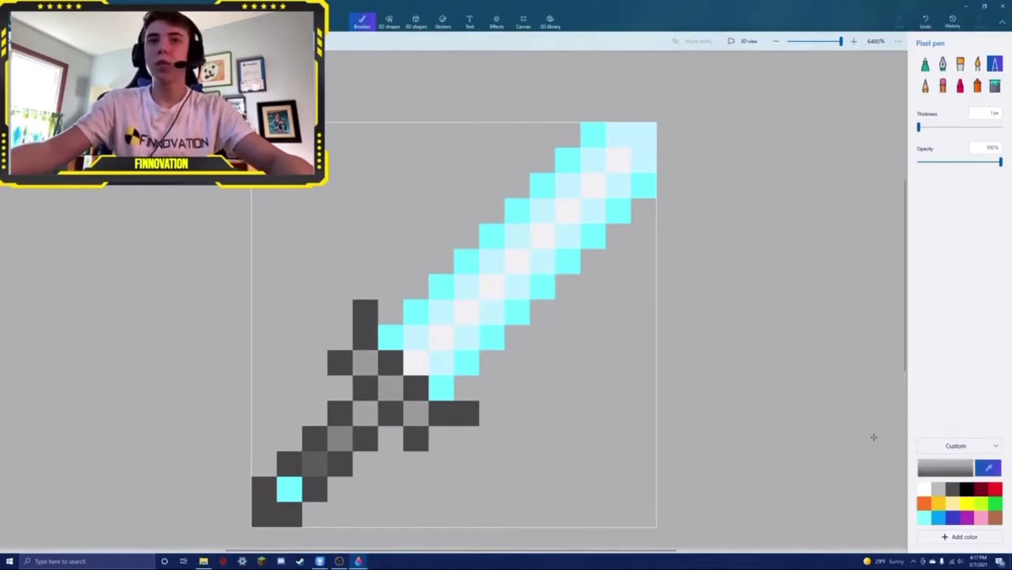
- Sample the off-white from the blade's core and paint two off-white pixels diagonally outward on each arm of the crossguard
left_click(416, 363)
left_click(441, 438)
left_click(467, 464)
left_click(340, 337)
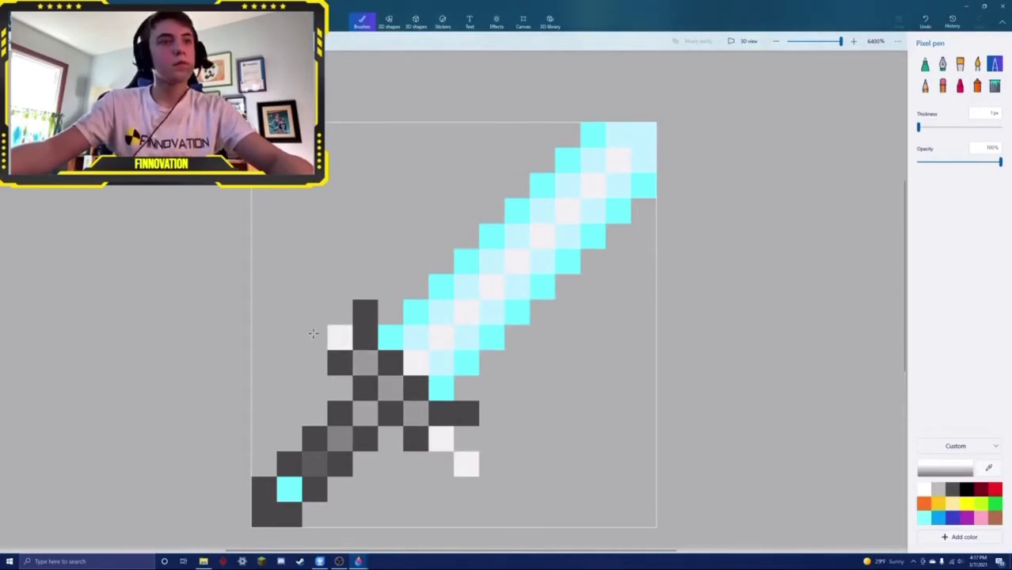
left_click(315, 312)
- Sample the blade's pale light blue and paint a pixel outline around the off-white pixels on both crossguard arms
left_click(987, 468)
left_click(441, 362)
left_click(466, 439)
left_click_drag(492, 489, 441, 489)
left_click(416, 464)
left_click(314, 362)
left_click_drag(289, 337, 289, 287)
left_click(314, 262)
left_click(340, 286)
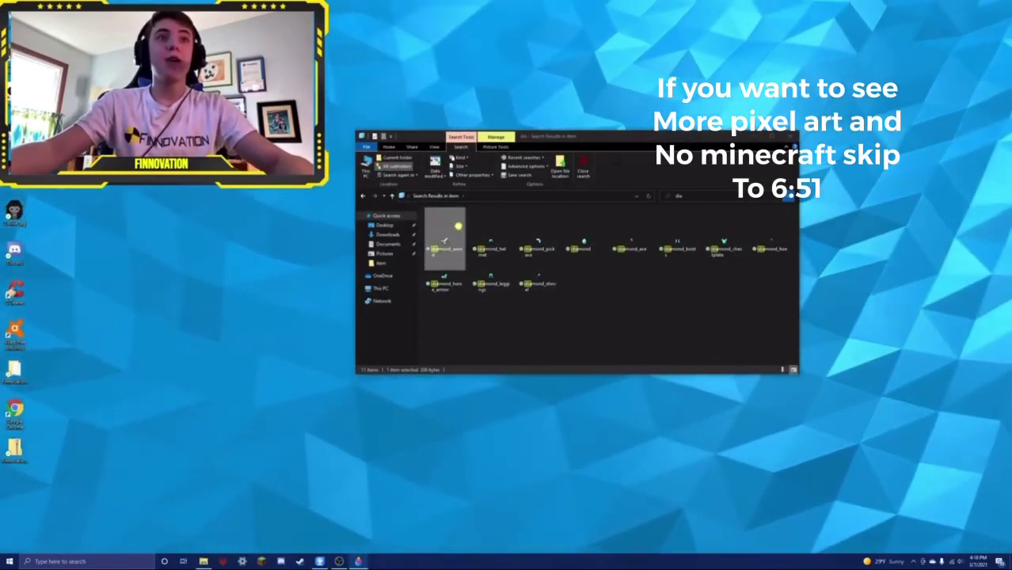
- Switch to File Explorer and go back from the item search results to the FinnovationPackV3.4 root folder
left_click(361, 196)
left_click(362, 196)
left_click(362, 196)
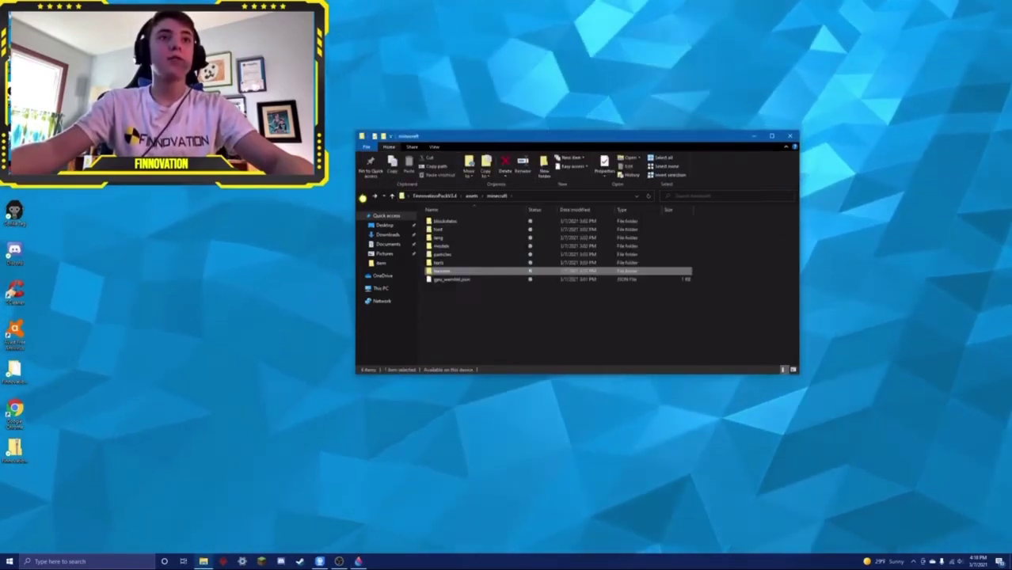
left_click(362, 195)
left_click(362, 196)
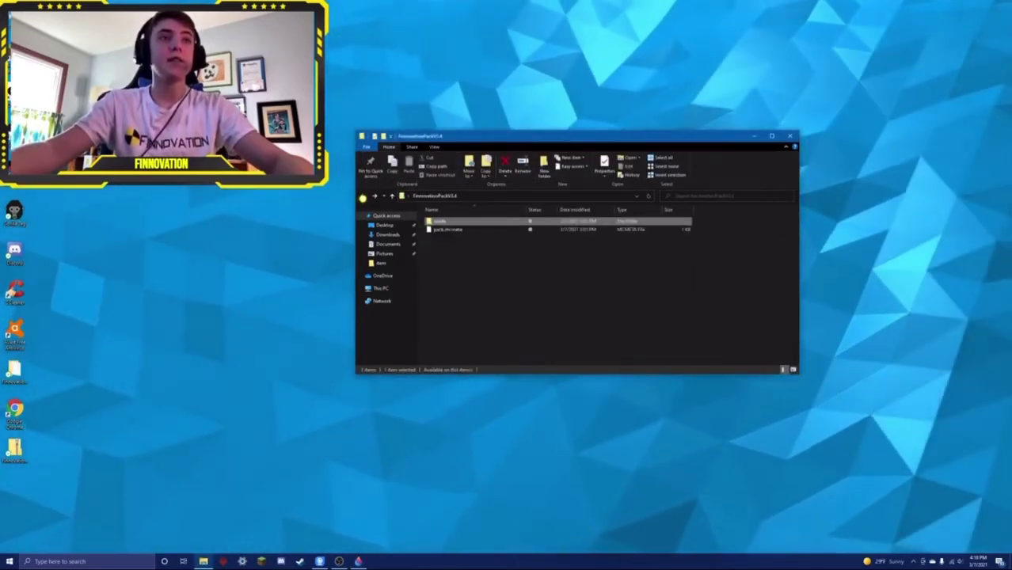
left_click(441, 255)
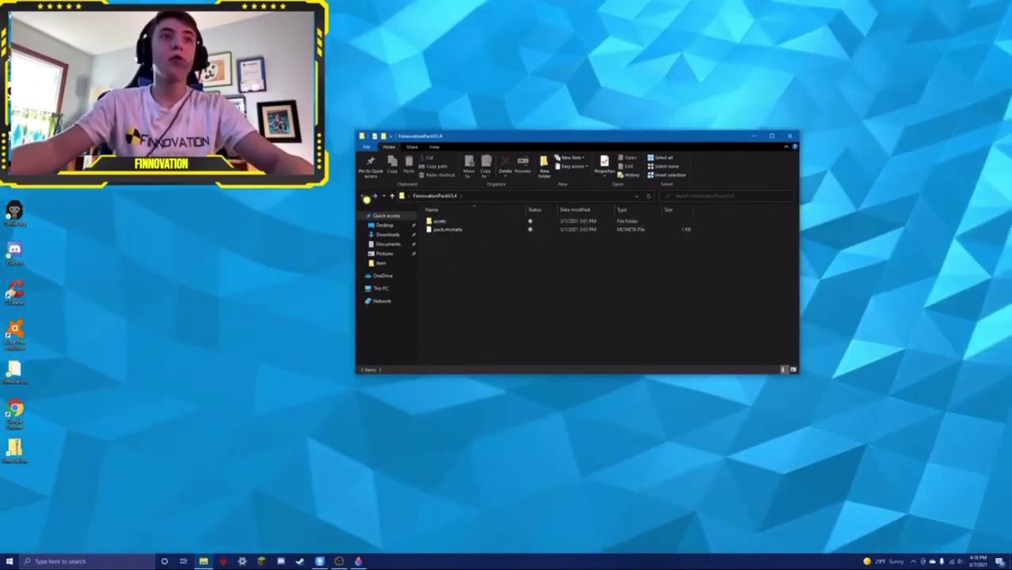
- Compress the assets folder and pack.mcmeta together into one zipped folder
left_click_drag(463, 244, 484, 225)
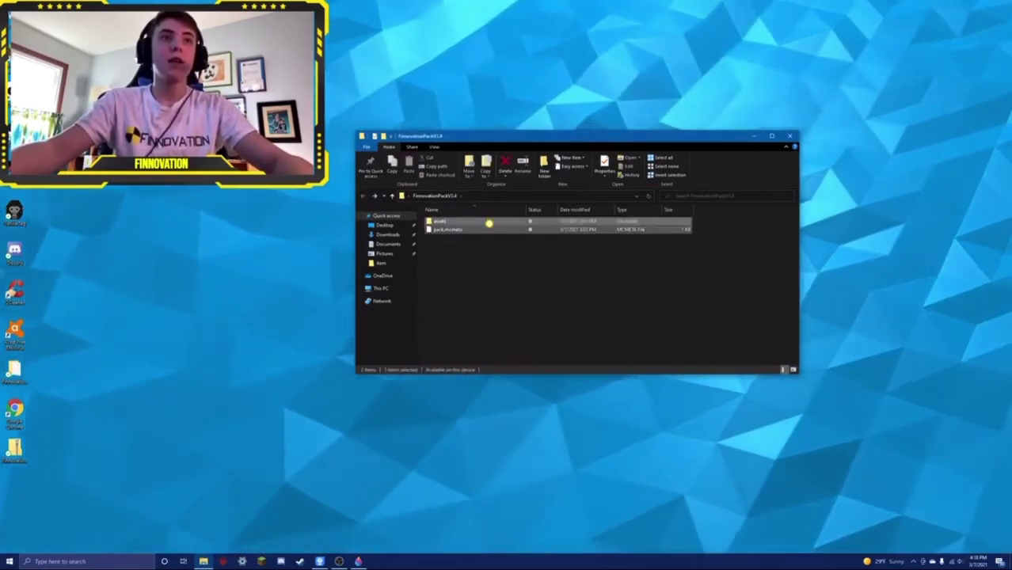
right_click(489, 224)
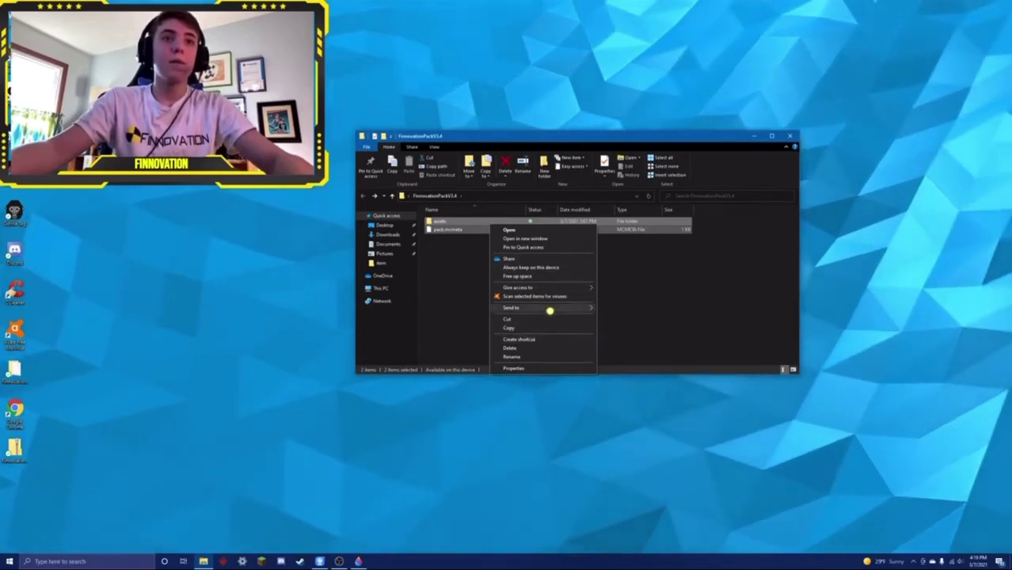
mouse_move(554, 308)
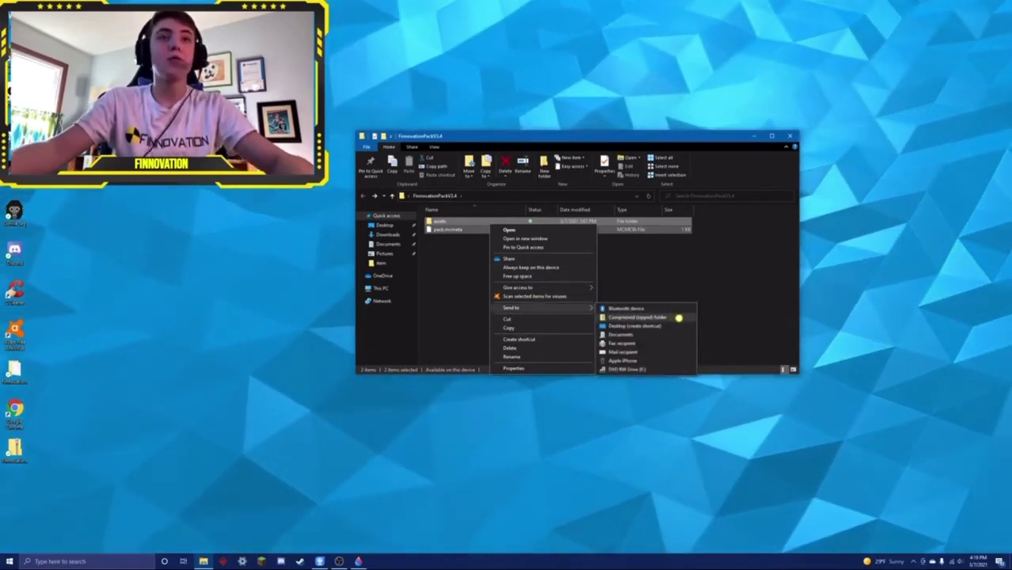
left_click(680, 317)
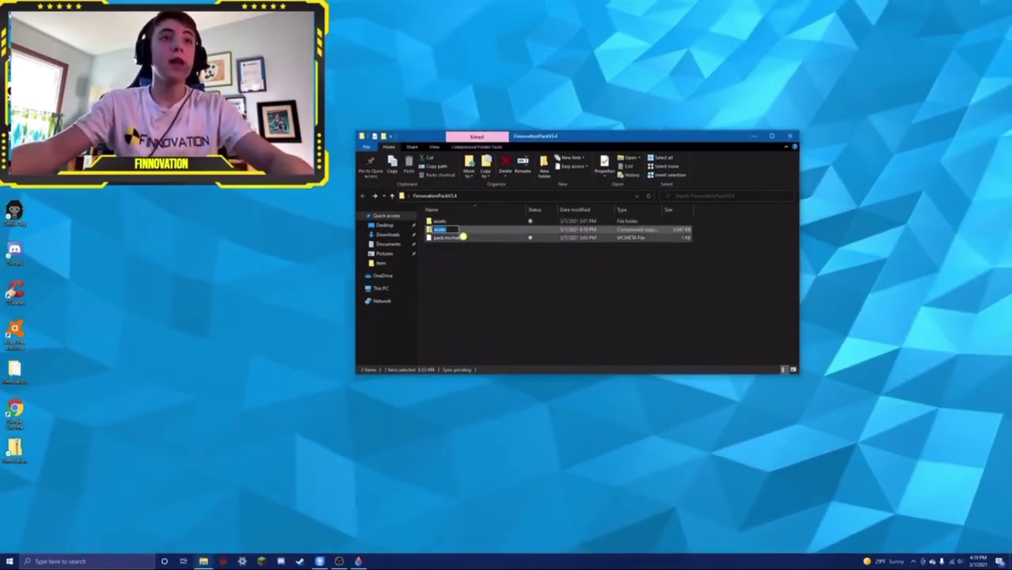
- Rename the new zipped folder to FinnovationPackV4, move it onto the desktop and minimize File Explorer
type("F")
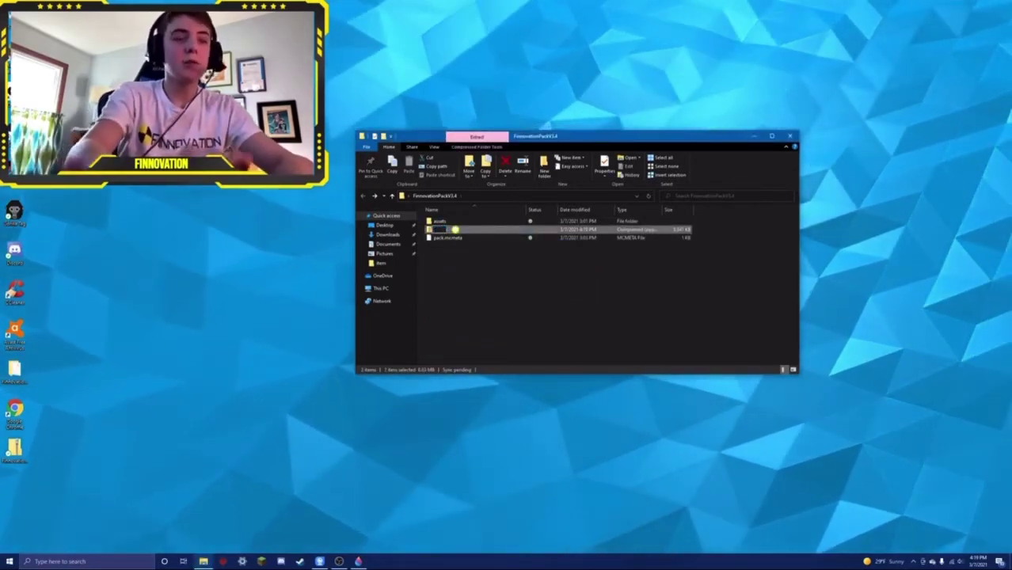
type("Finno")
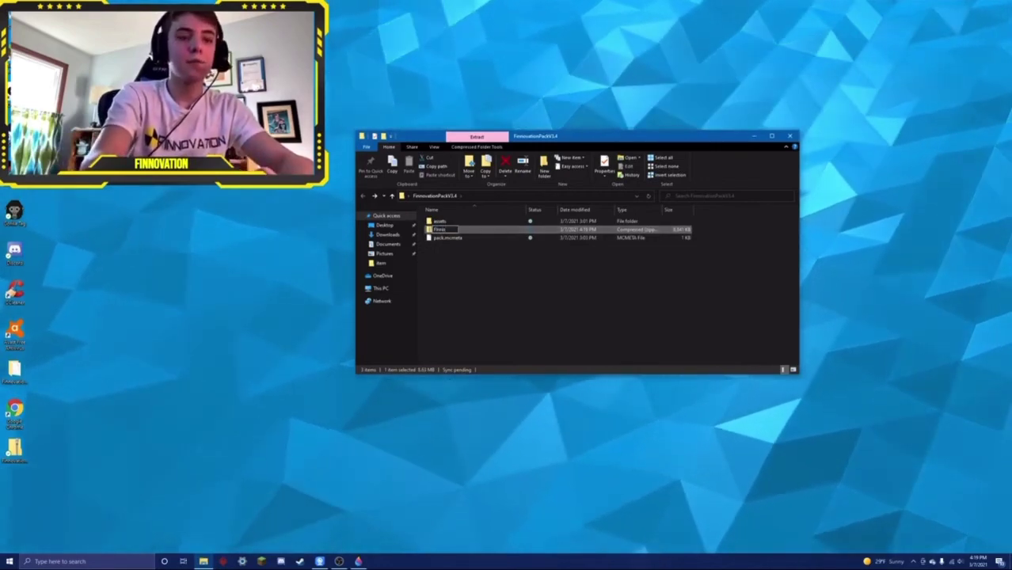
type("vationPack")
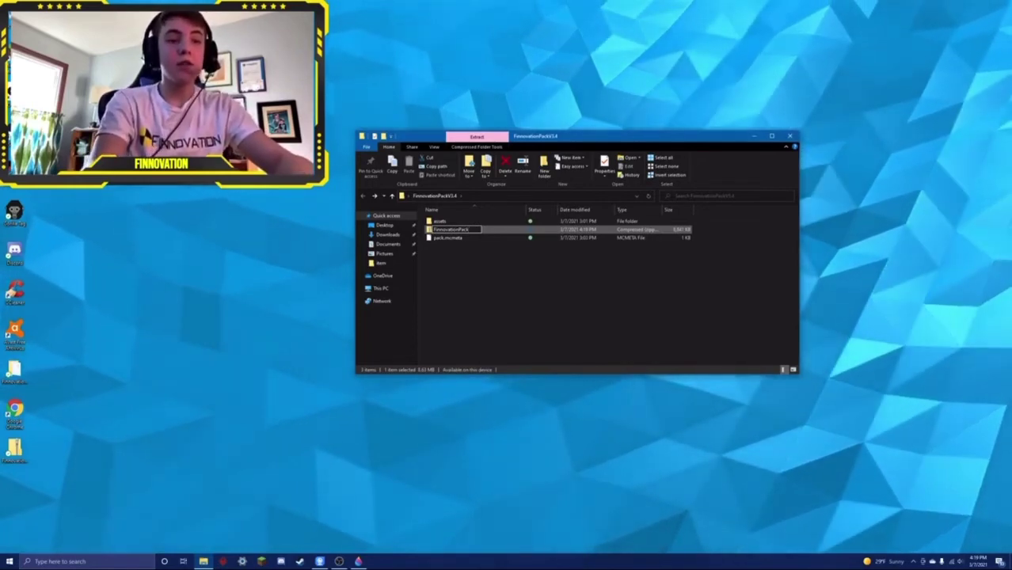
type("VV4")
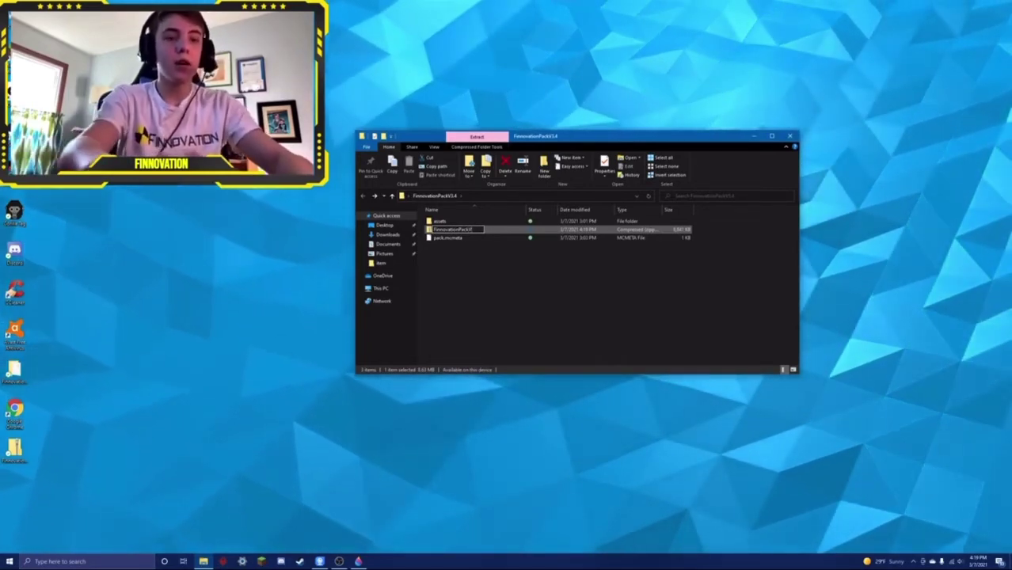
key("Return")
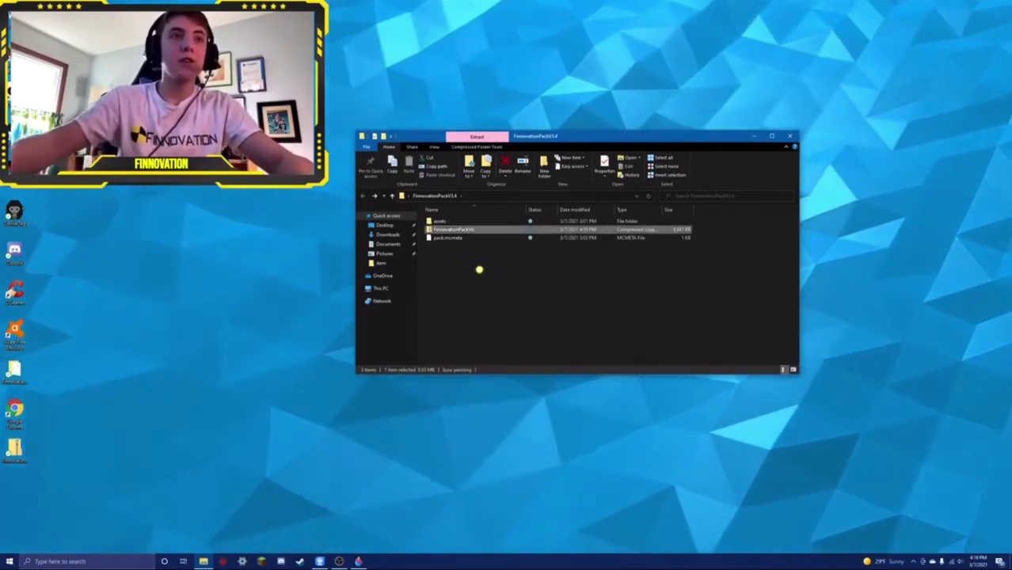
left_click_drag(508, 221, 260, 214)
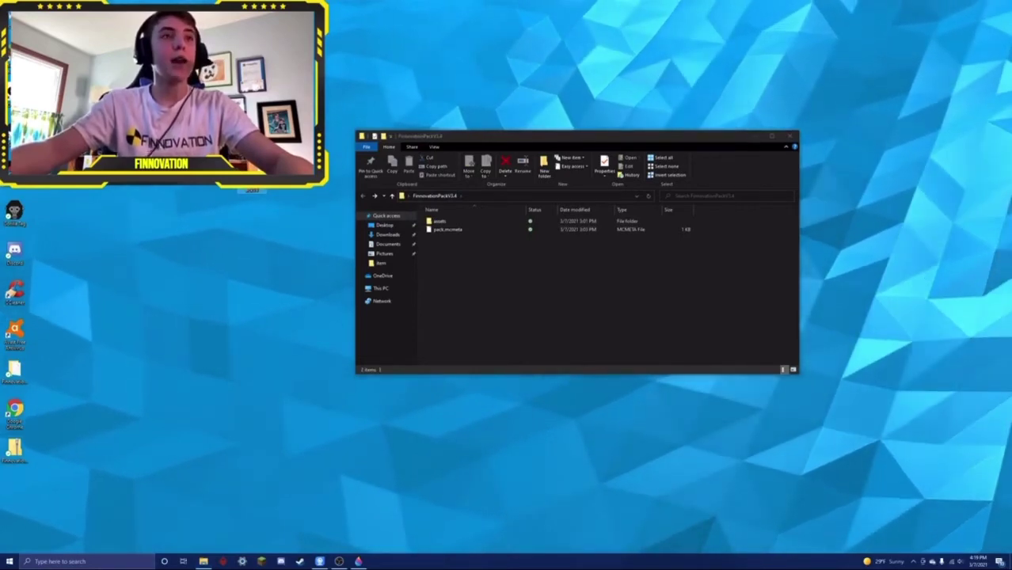
left_click(752, 138)
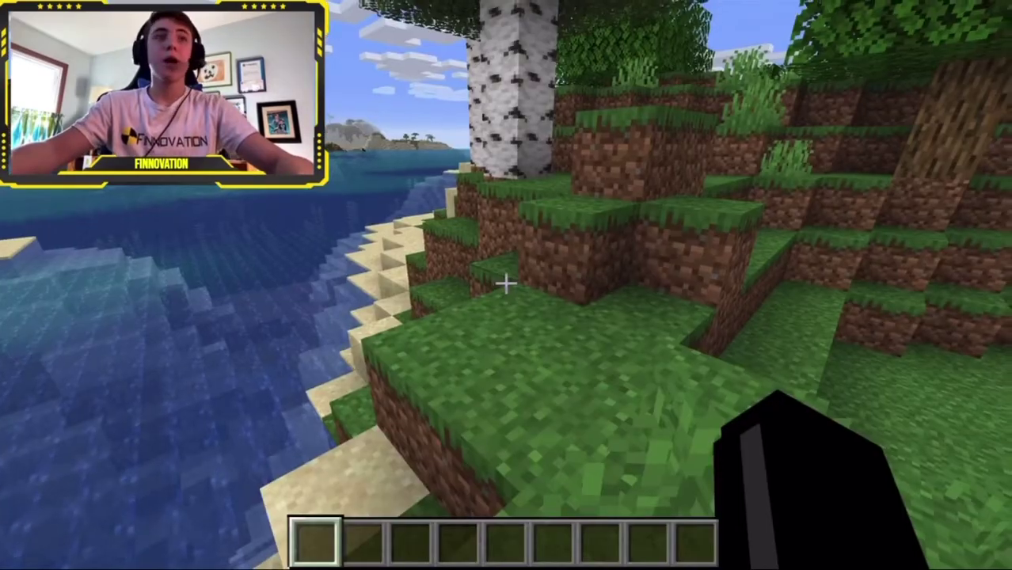
- In Minecraft, search the creative inventory for "dia" and place the diamond sword and diamond pickaxe in the hotbar
key("w")
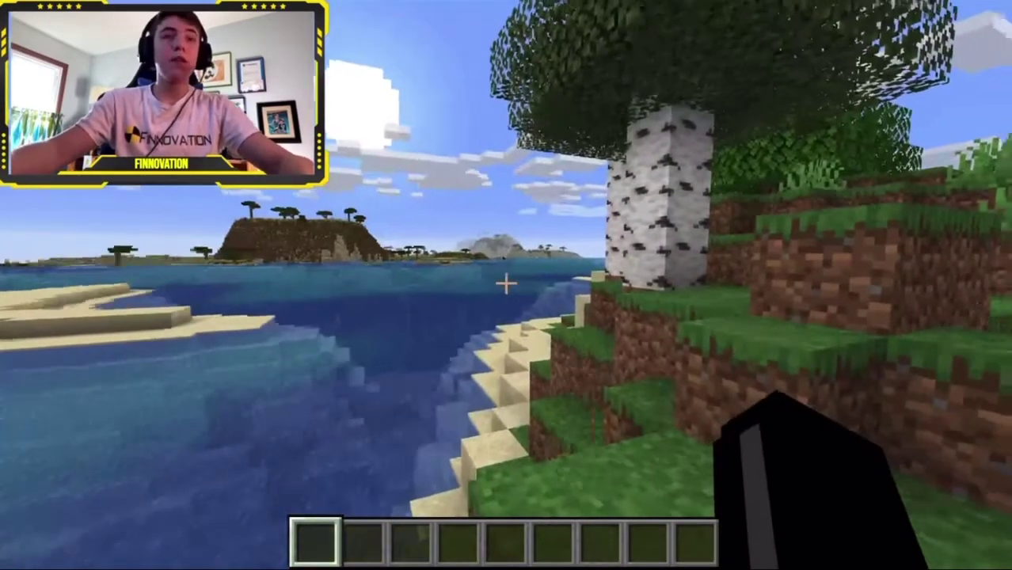
key("e")
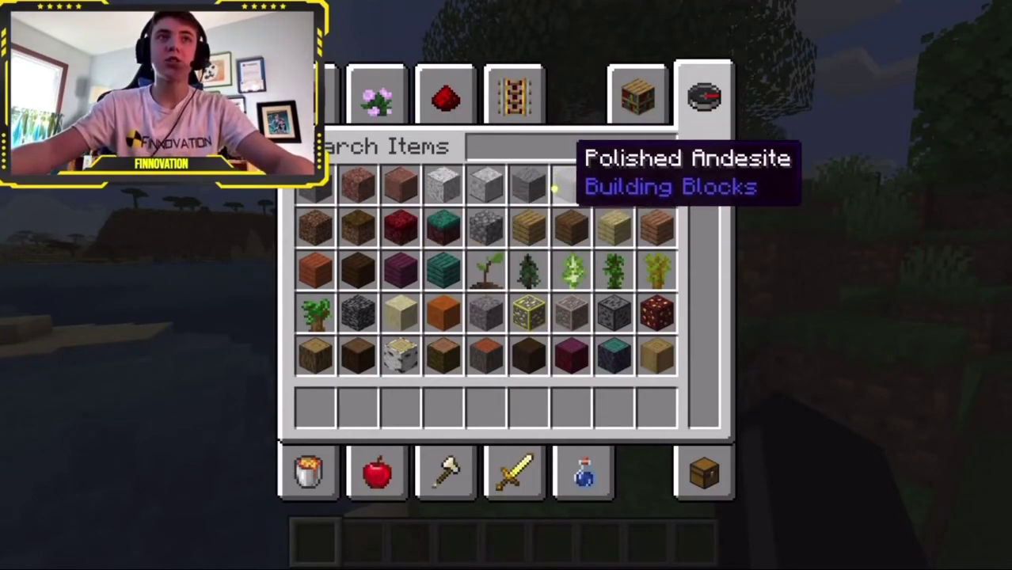
type("dia")
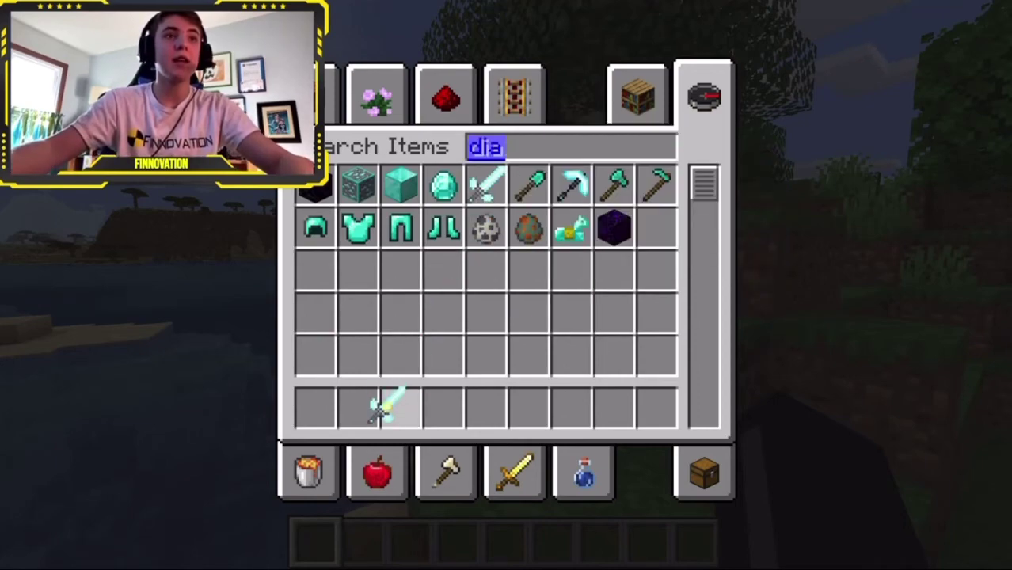
left_click(396, 408)
left_click(616, 183)
left_click(450, 412)
key("e")
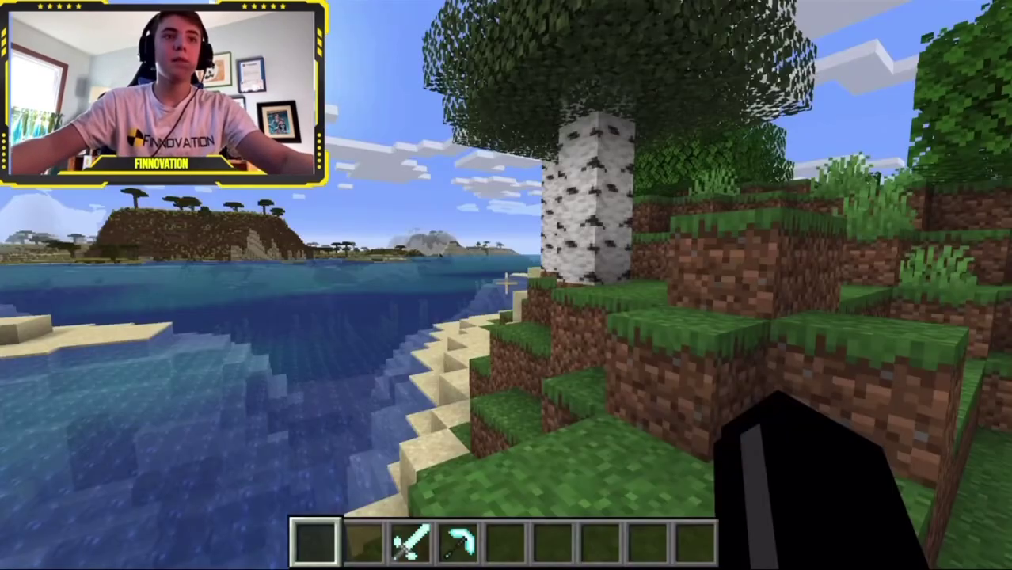
- Examine the retextured diamond sword in first-person and third-person views, and the diamond pickaxe in hand
key("3")
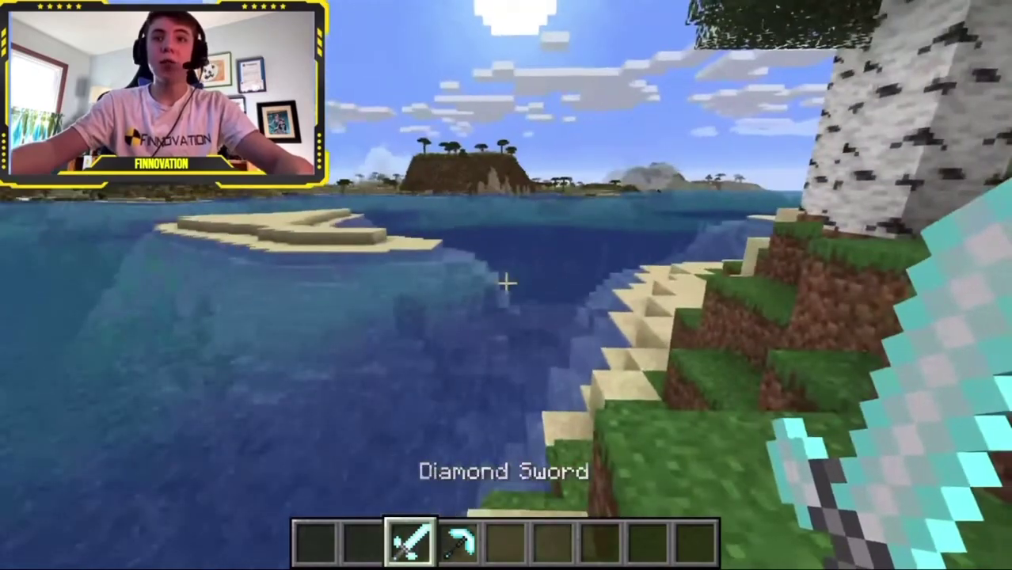
key("F5")
key("F5")
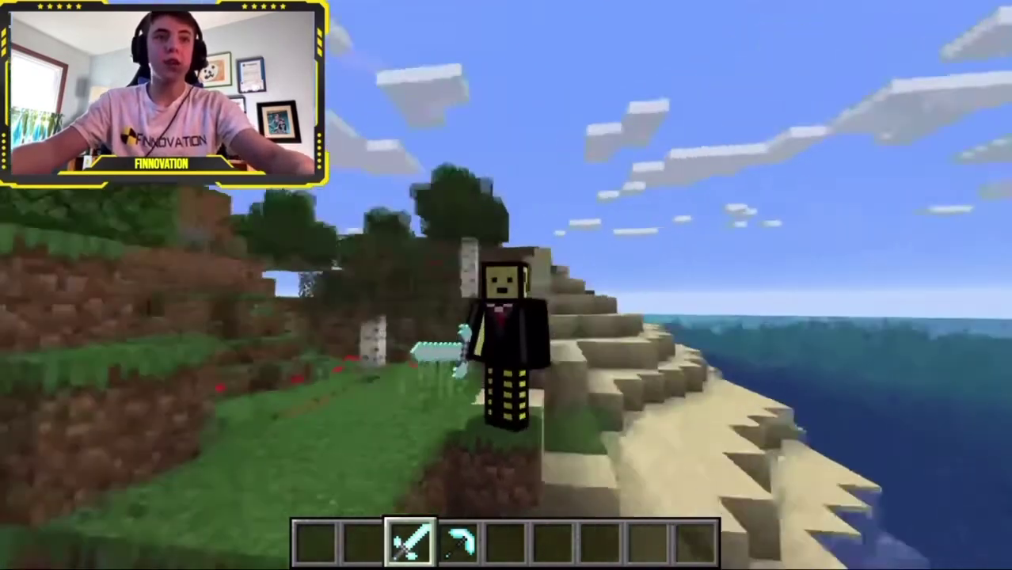
key("F5")
key("4")
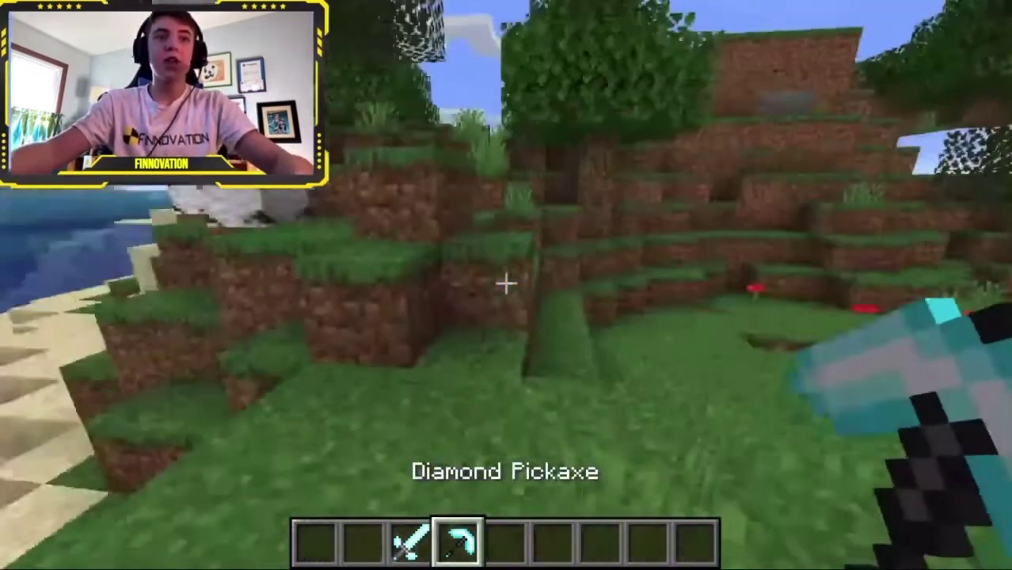
left_click(506, 284)
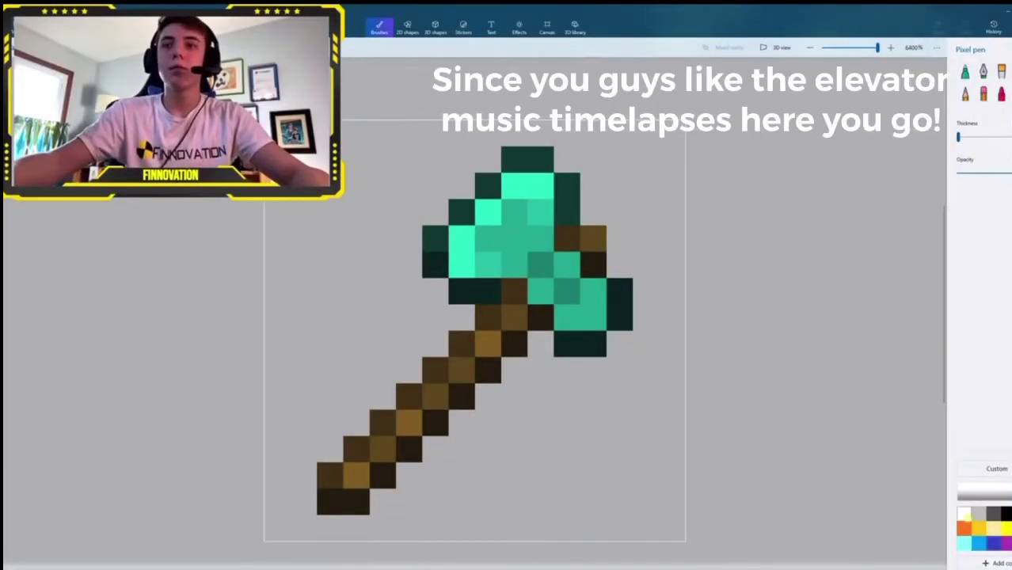
- In Paint 3D, paint a white diagonal through the diamond axe's head and erase the head's original teal fill and dark outline
left_click(593, 317)
left_click(541, 264)
left_click(466, 237)
left_click_drag(527, 186, 527, 212)
left_click_drag(619, 291, 566, 344)
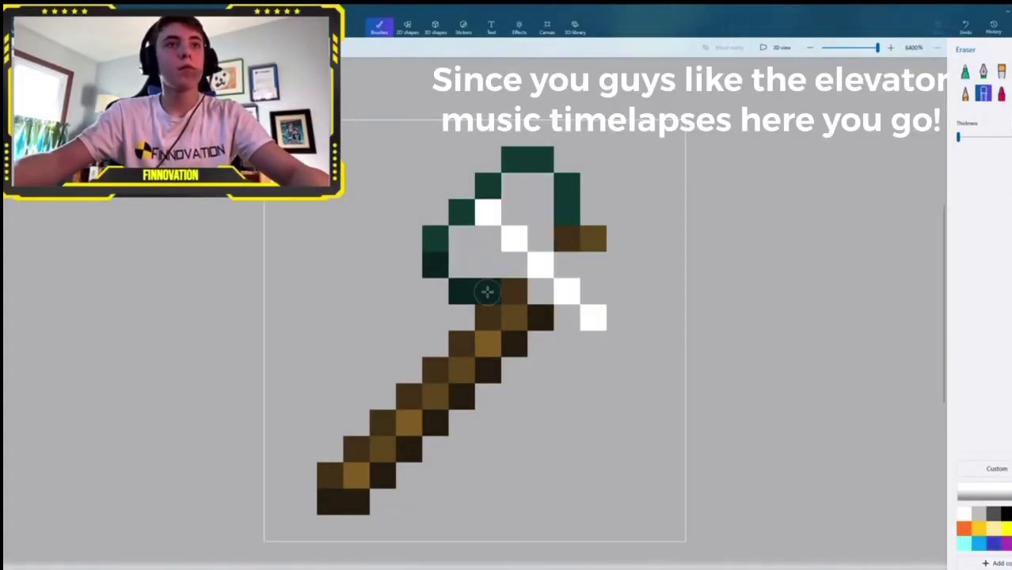
left_click_drag(488, 291, 435, 264)
left_click(567, 238)
- Set the Pixel pen to bright cyan and paint a first outline of the axe head around the white diagonal
left_click(1010, 72)
left_click(981, 491)
left_click(509, 352)
mouse_move(446, 229)
left_mouse_down()
mouse_move(567, 227)
mouse_move(541, 159)
mouse_move(567, 212)
left_mouse_up()
left_click(485, 379)
mouse_move(619, 264)
left_mouse_down()
mouse_move(666, 285)
mouse_move(672, 316)
left_mouse_up()
left_click_drag(435, 264, 488, 291)
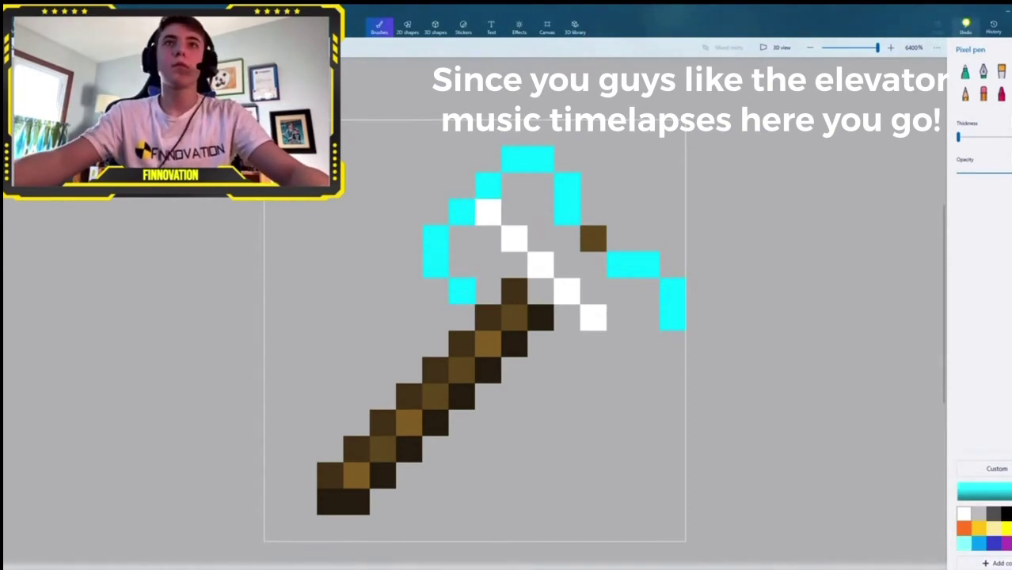
- Undo the misplaced outline pixels and repaint the cyan axe head outline closer around the white diagonal
left_click(965, 27)
left_click(487, 186)
left_click_drag(462, 211, 436, 264)
left_click_drag(462, 291, 488, 291)
left_click_drag(528, 159, 593, 264)
left_click_drag(620, 290, 567, 344)
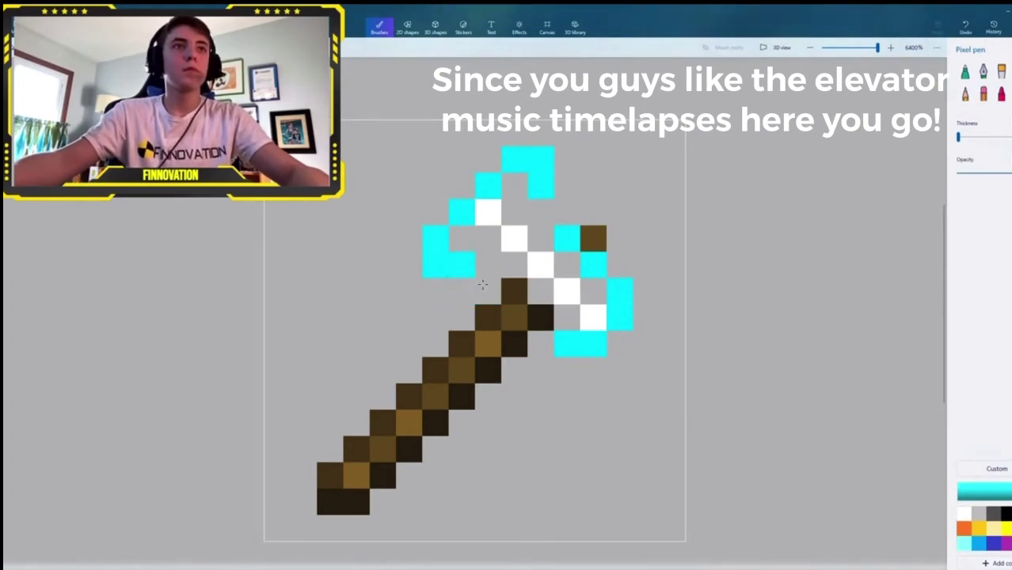
- Extend both tips of the cutting edge by one pixel and fill the inside of the axe head with cyan
left_click(567, 158)
left_click(435, 290)
left_click_drag(461, 238, 514, 264)
mouse_move(514, 185)
left_mouse_down()
mouse_move(514, 211)
mouse_move(593, 291)
left_mouse_up()
mouse_move(541, 290)
left_mouse_down()
mouse_move(567, 317)
mouse_move(488, 238)
left_mouse_up()
- Mix a pale cyan and paint it along both sides of the white diagonal and over its two end pixels
left_click(984, 491)
left_click(522, 224)
left_click(486, 380)
left_click(593, 317)
left_click_drag(567, 265, 488, 212)
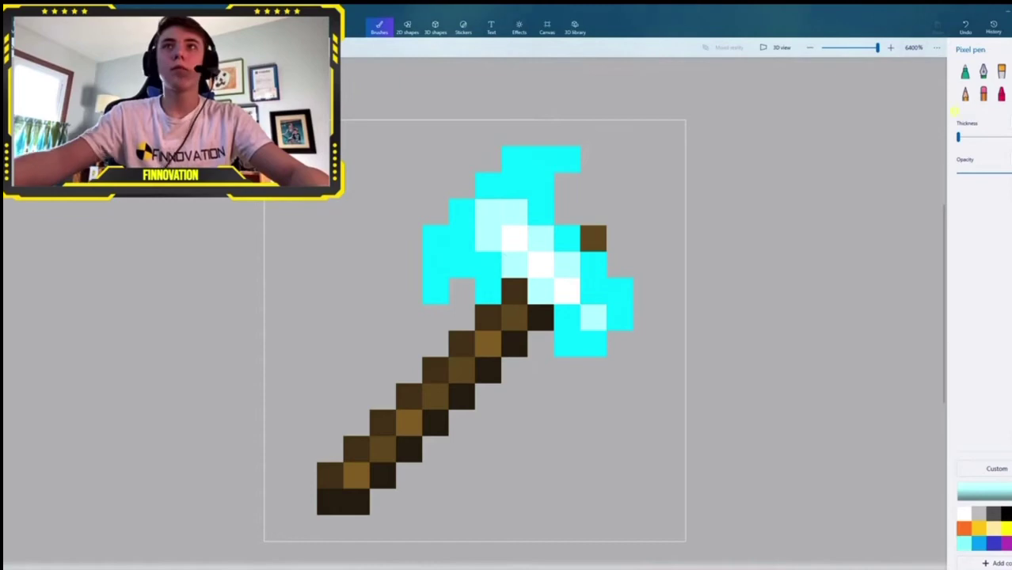
- Recolor the axe's brown handle and the single brown pixel behind the head in dark gray
left_click(993, 513)
mouse_move(514, 291)
left_mouse_down()
mouse_move(513, 343)
mouse_move(382, 448)
mouse_move(356, 502)
left_mouse_up()
left_click(593, 237)
- Choose a light cyan and paint transition pixels between the axe head's pale center and its bright cyan edges
left_click(964, 543)
left_click(983, 491)
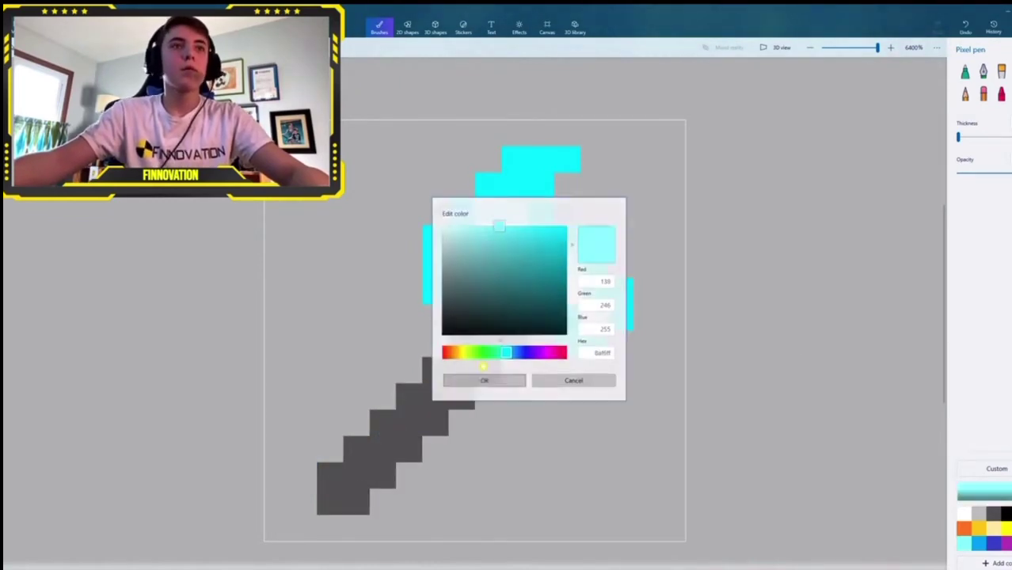
left_click(485, 380)
left_click(541, 212)
left_click(488, 264)
left_click(593, 290)
left_click(567, 316)
left_click(462, 234)
- Shift the color to a light sky blue and recolor the outer cutting edge of the axe head with it
left_click(983, 491)
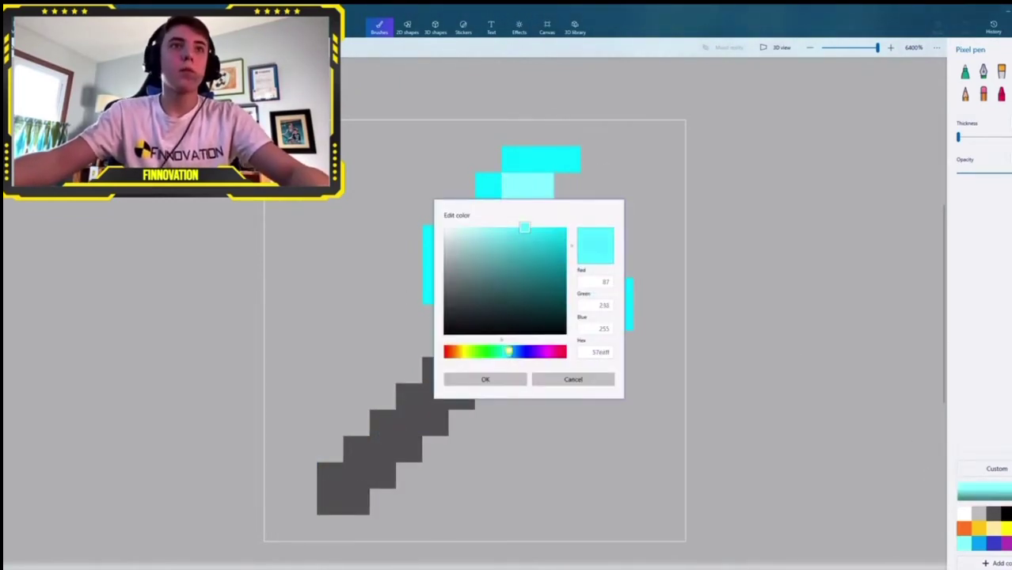
left_click(511, 351)
left_click(486, 380)
left_click_drag(435, 291, 462, 211)
left_click(514, 185)
left_click(983, 491)
left_click(486, 379)
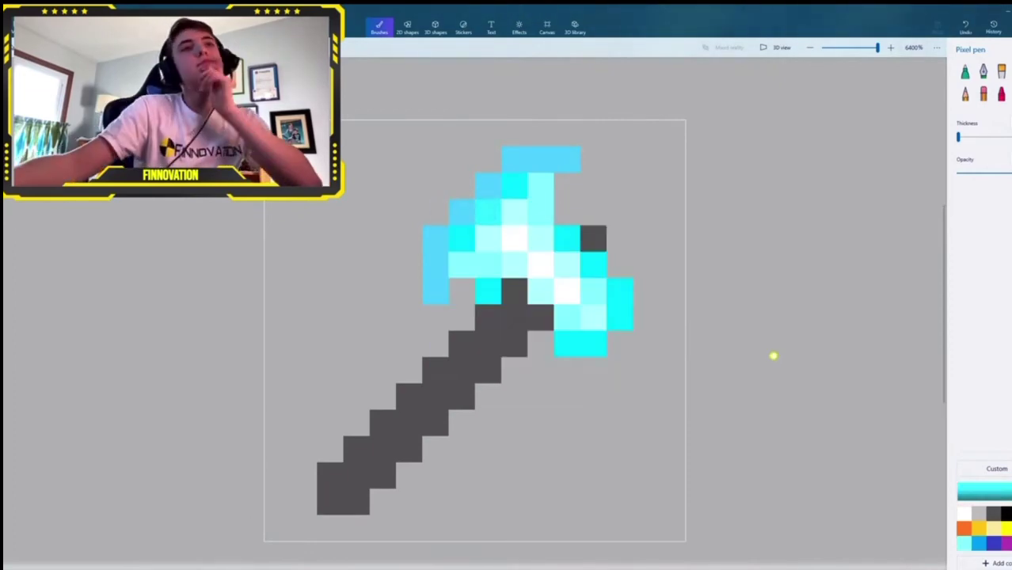
- Mix a deeper sky blue and paint the two end pixels of the axe's cutting edge with it
left_click(1008, 490)
left_click(567, 159)
left_click(983, 491)
left_click(485, 379)
left_click(984, 491)
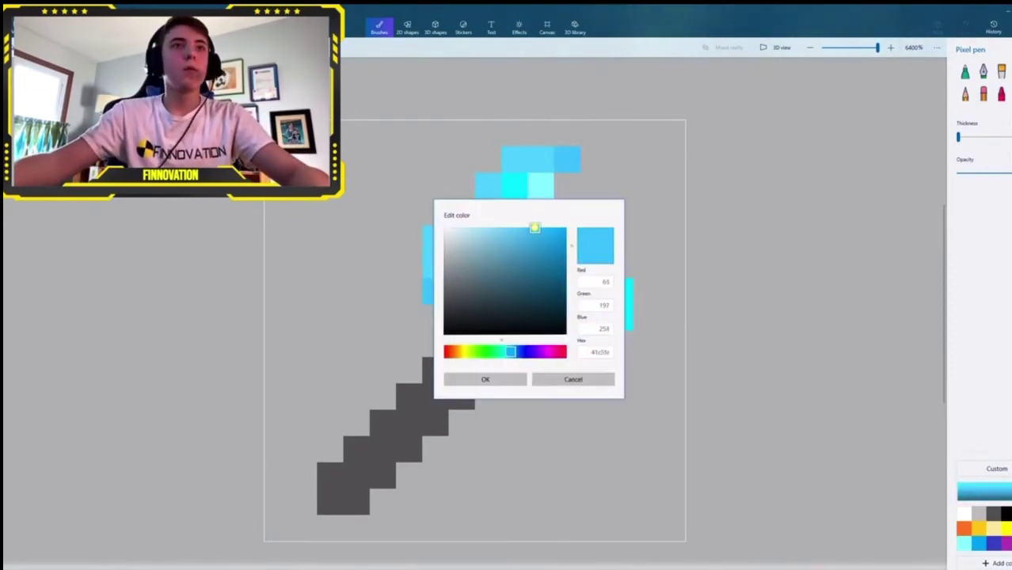
left_click(485, 379)
- Adjust the sky blue shade and blend the tips of the cutting edge into their neighboring pixels
left_click(983, 491)
left_click(531, 227)
left_click(486, 380)
left_click(436, 290)
left_click(567, 161)
left_click(984, 491)
left_click(485, 379)
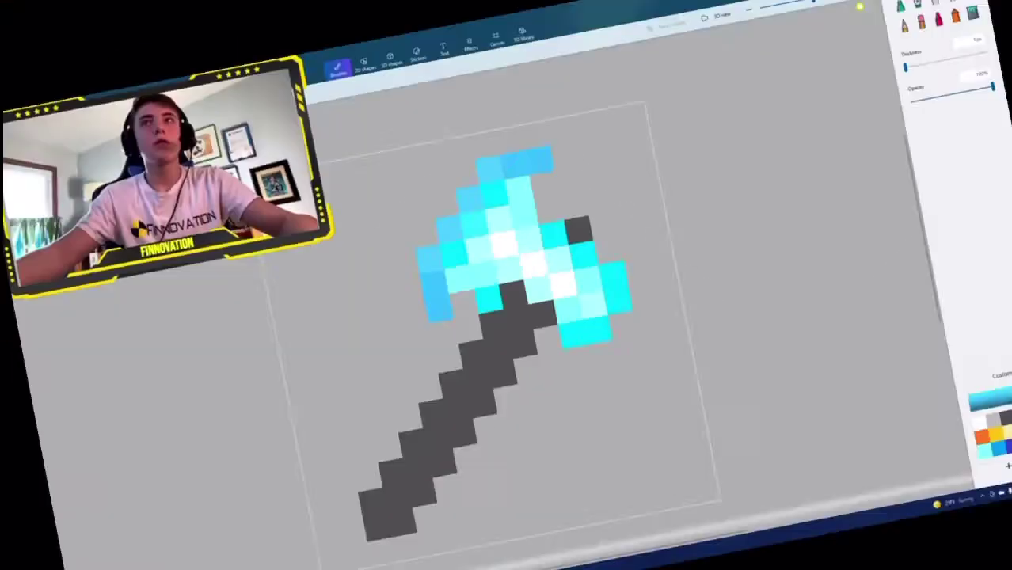
left_click(984, 491)
left_click(486, 379)
- Try white on the pixel at the upper end of the axe head's diagonal, and restore it to pale cyan
left_click(964, 513)
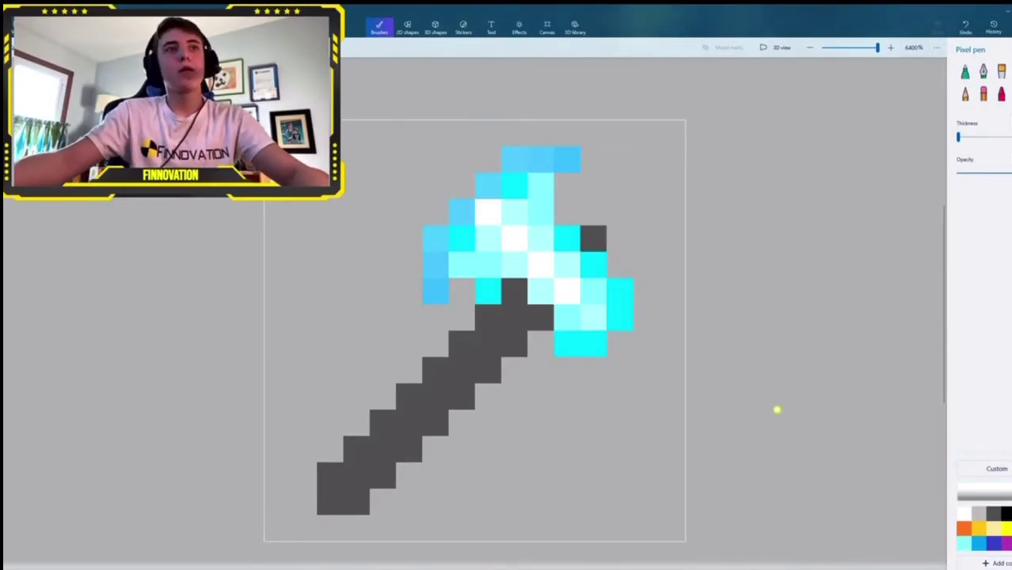
left_click(984, 489)
left_click(485, 379)
left_click(488, 211)
- Paint one cyan pixel near the handle's end and shade the handle's base in a darker gray
left_click(357, 475)
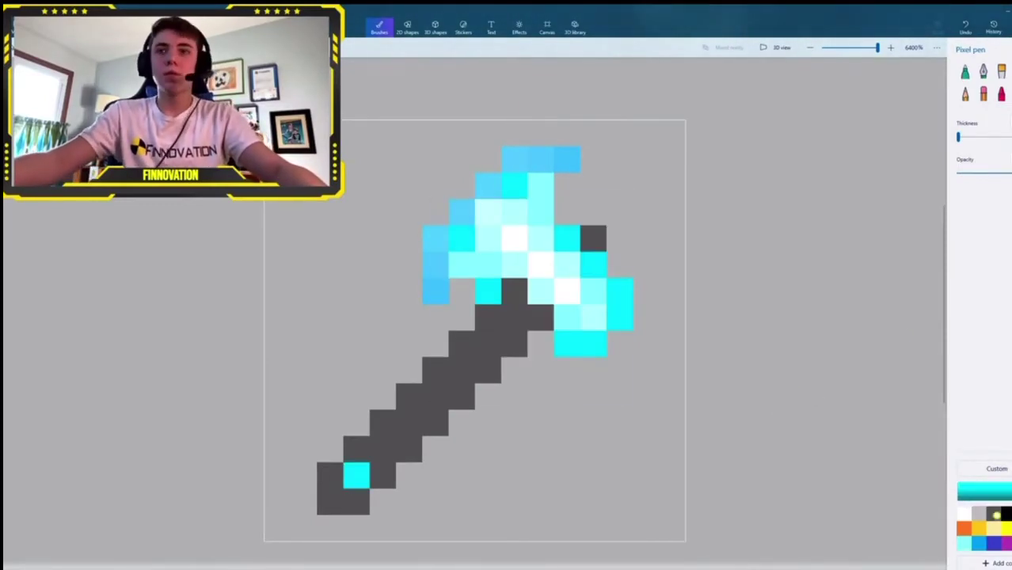
left_click(983, 491)
left_click(485, 379)
mouse_move(329, 501)
left_mouse_down()
mouse_move(357, 501)
mouse_move(408, 449)
left_mouse_up()
- Mix a lighter gray and paint the handle's end pixel beside the cyan pixel with it
left_click(984, 491)
left_click(486, 380)
left_click(331, 475)
left_click(983, 491)
left_click(444, 297)
left_click(486, 379)
left_click(356, 475)
left_click(330, 475)
- Mix a darker gray and shade the pixels along the underside of the axe handle
left_click(383, 476)
left_click(383, 448)
left_click(983, 491)
left_click(485, 379)
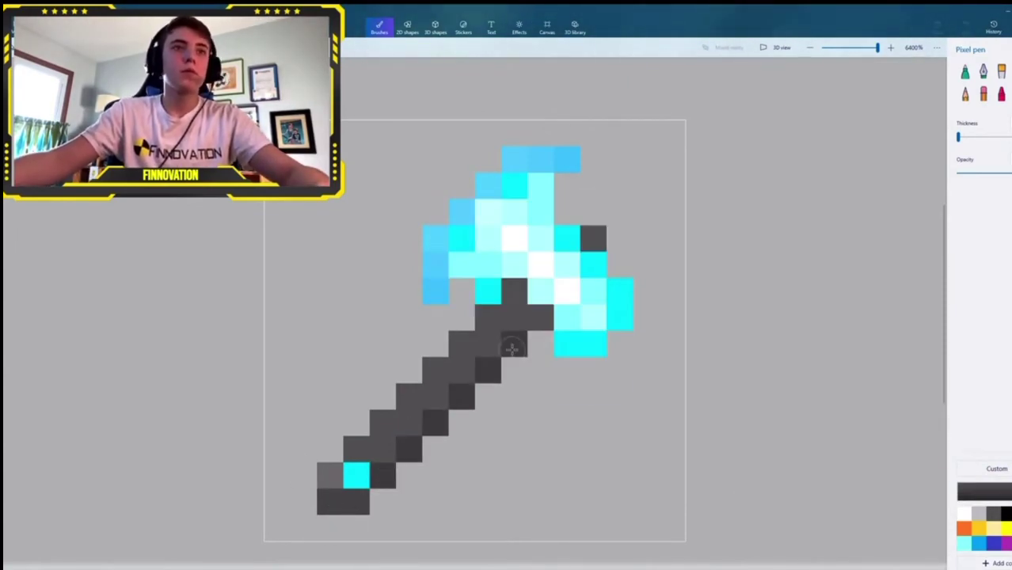